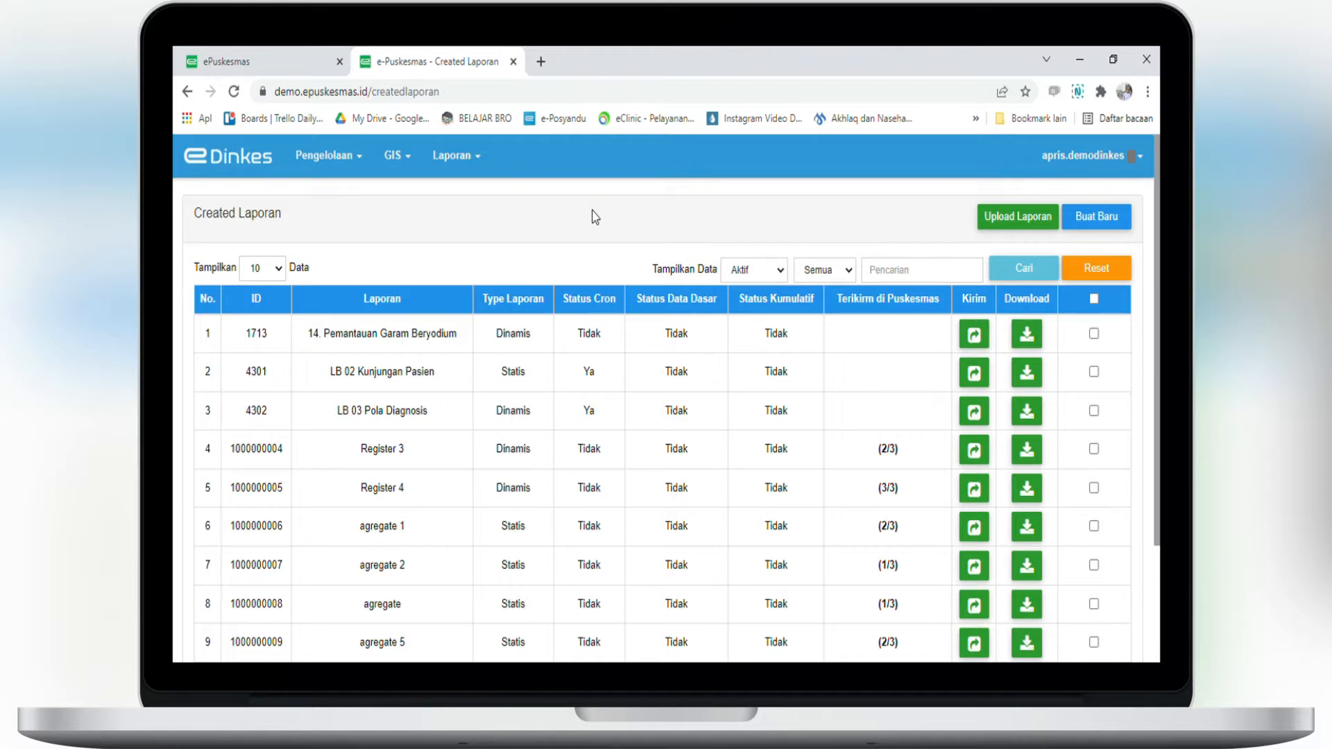
pyautogui.click(468, 160)
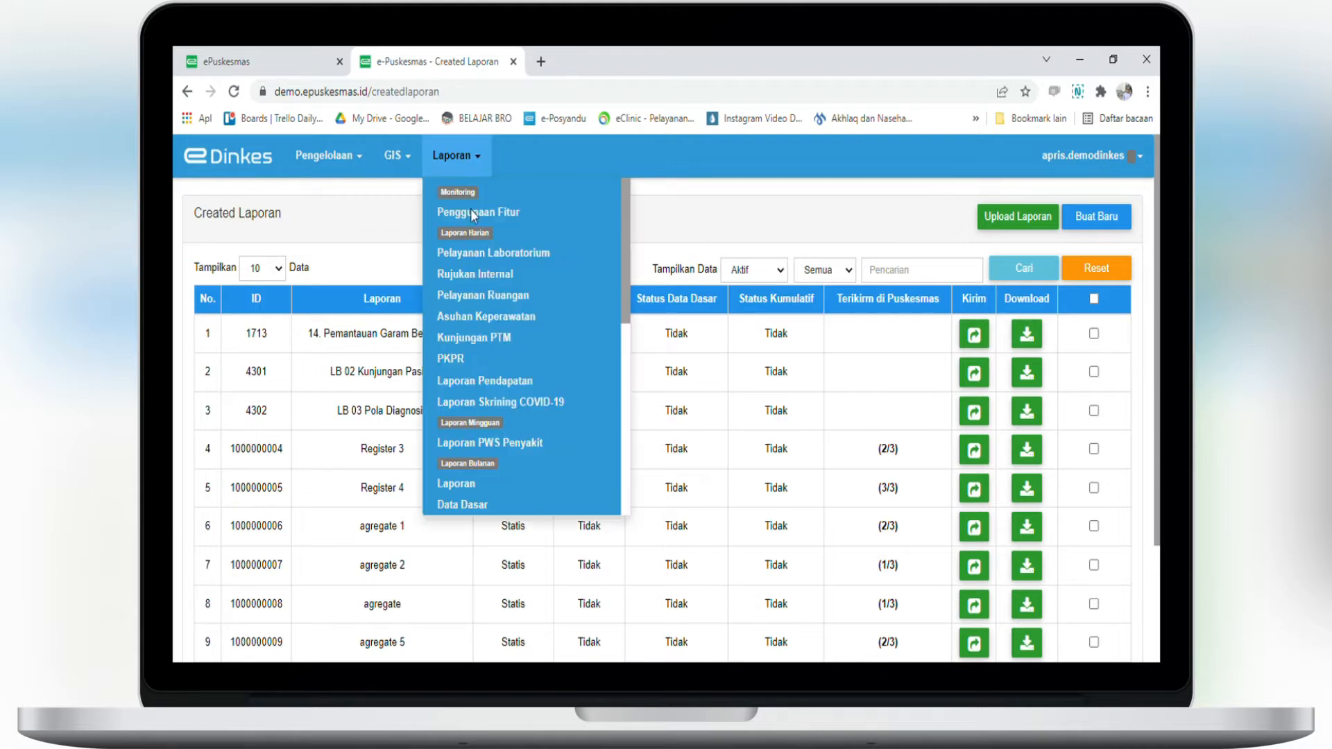
pyautogui.scroll(-5, 486, 375)
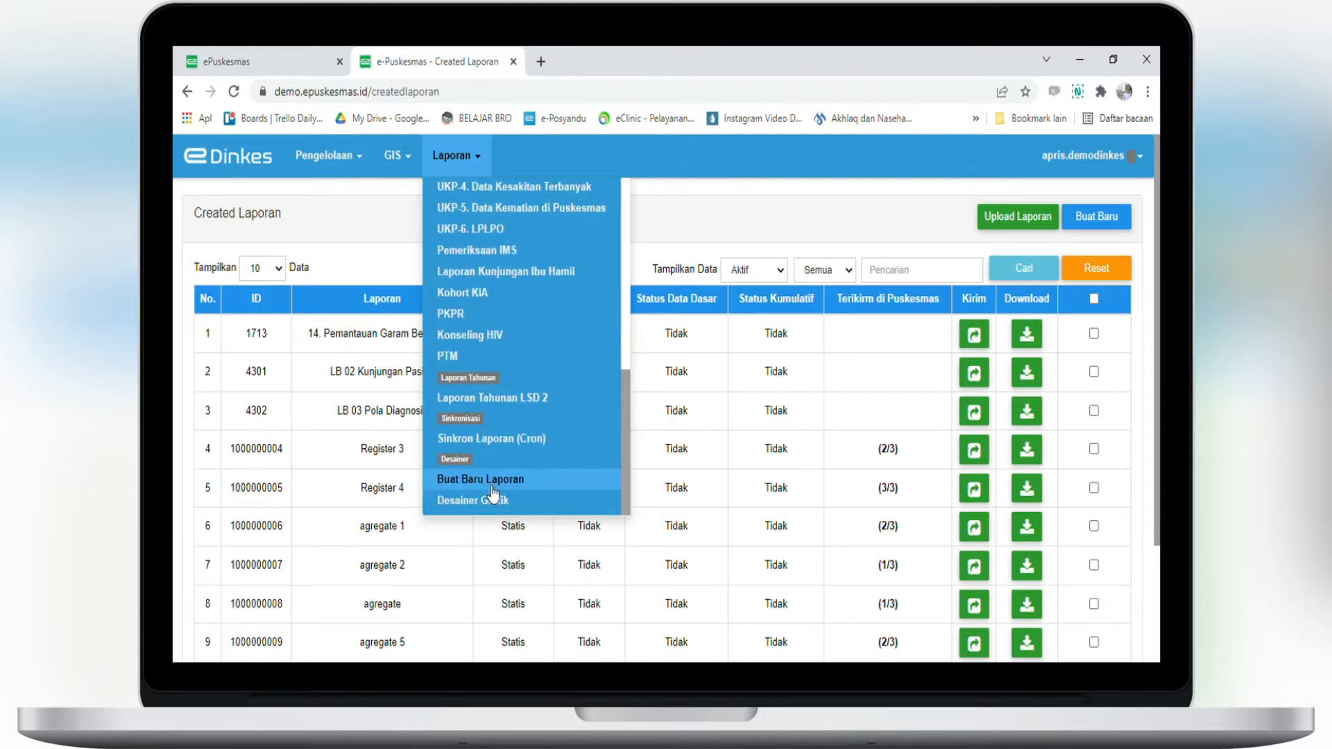
pyautogui.click(766, 200)
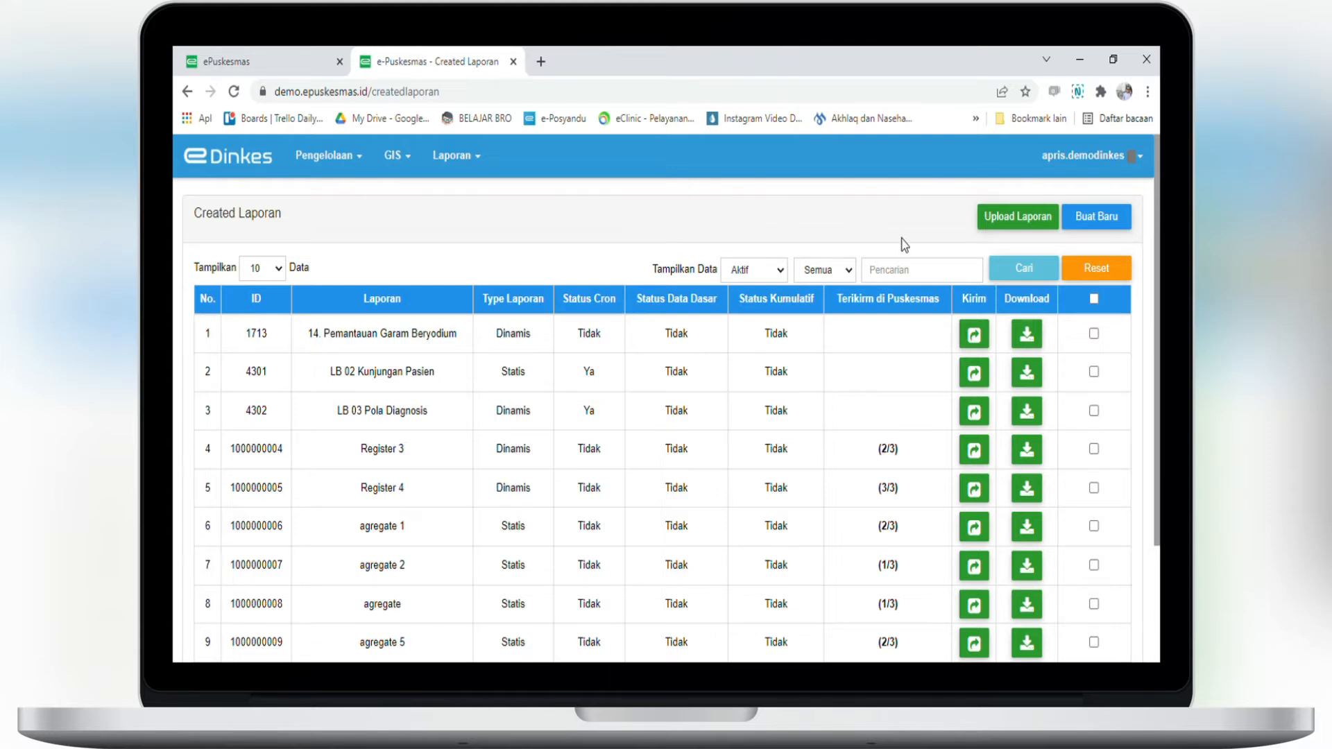
# Step: Start a new report using the Dinamis template
pyautogui.click(1116, 224)
pyautogui.click(1111, 220)
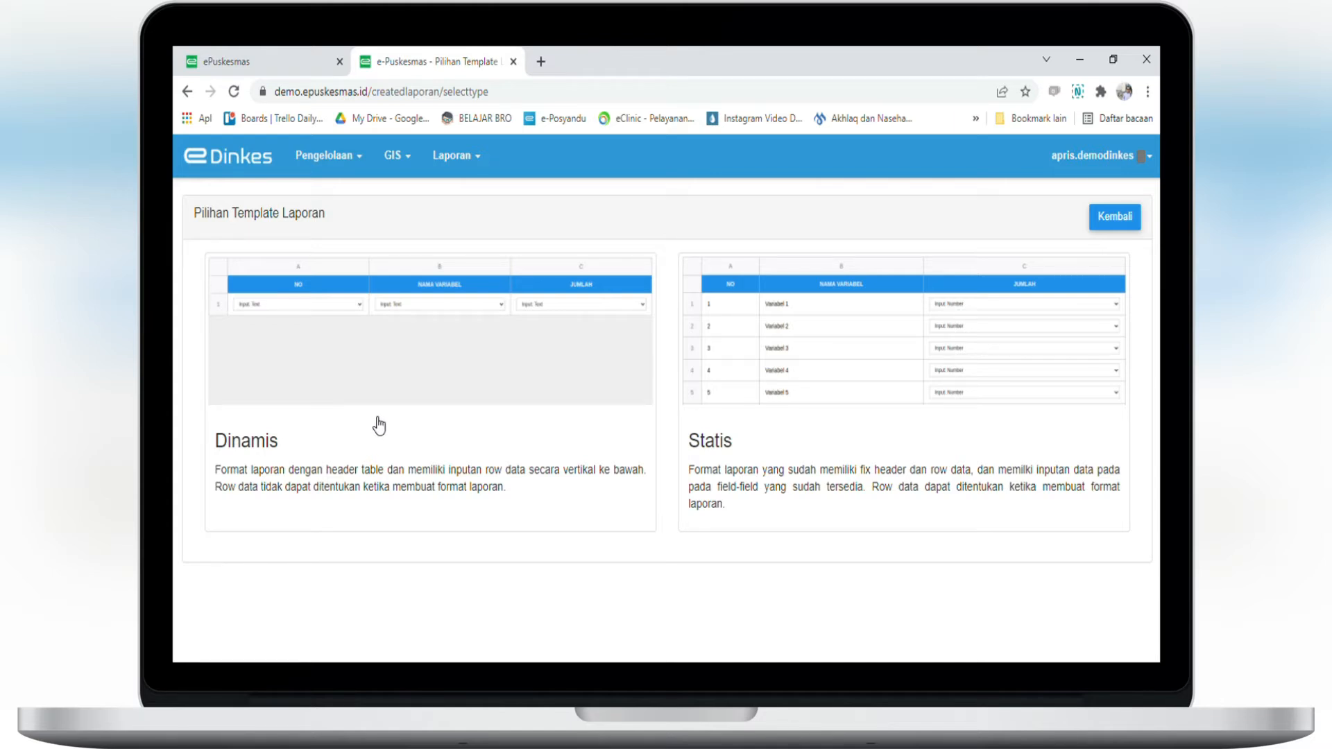
pyautogui.click(426, 386)
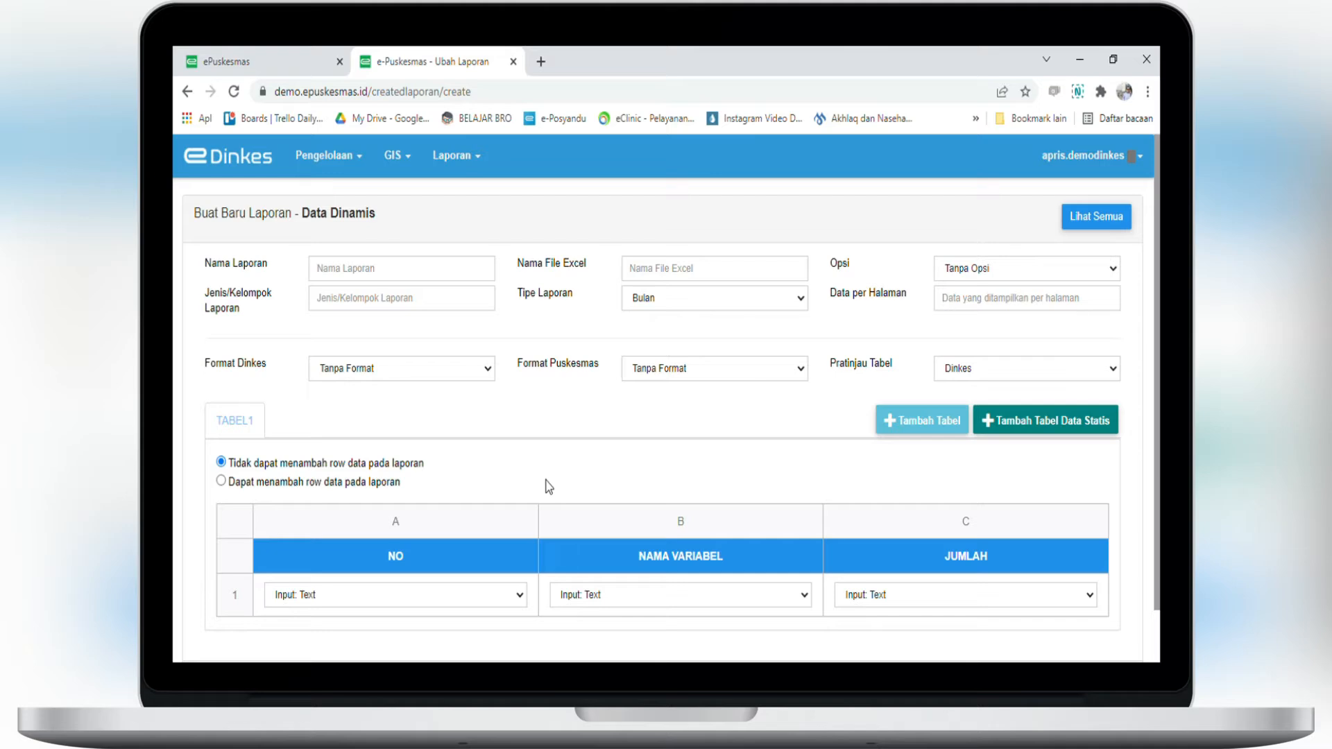
# Step: Name the new report "Laporan Pasien KIA"
pyautogui.scroll(-1, 545, 485)
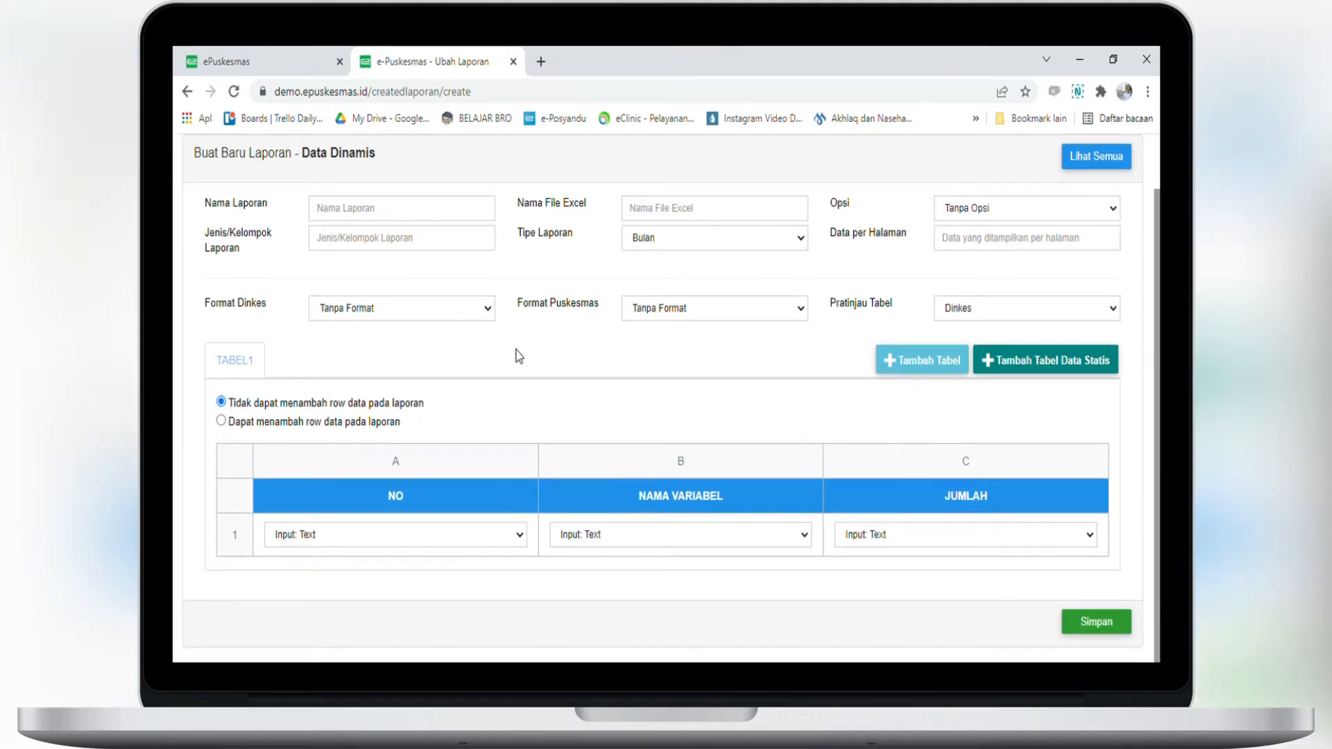
pyautogui.scroll(1, 516, 355)
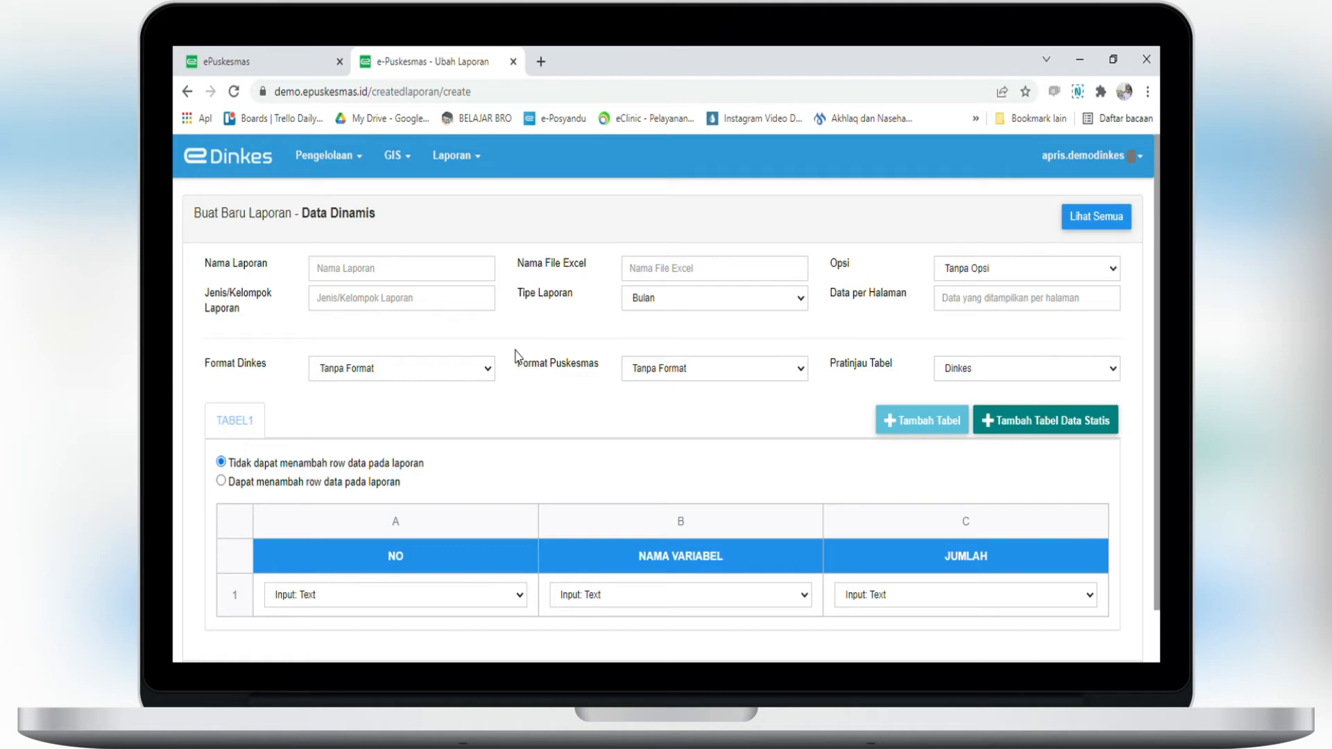
pyautogui.click(417, 280)
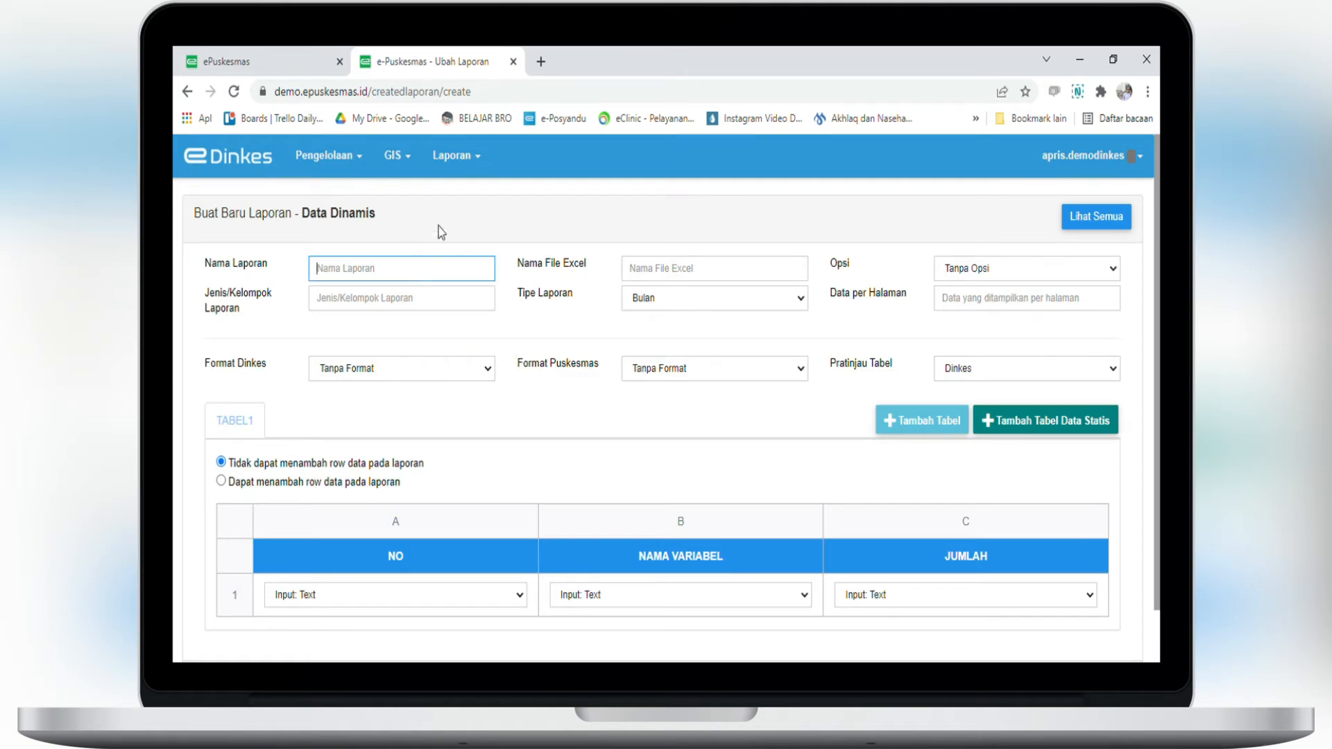
pyautogui.click(453, 215)
pyautogui.click(407, 280)
pyautogui.write('Laporan Pasien K')
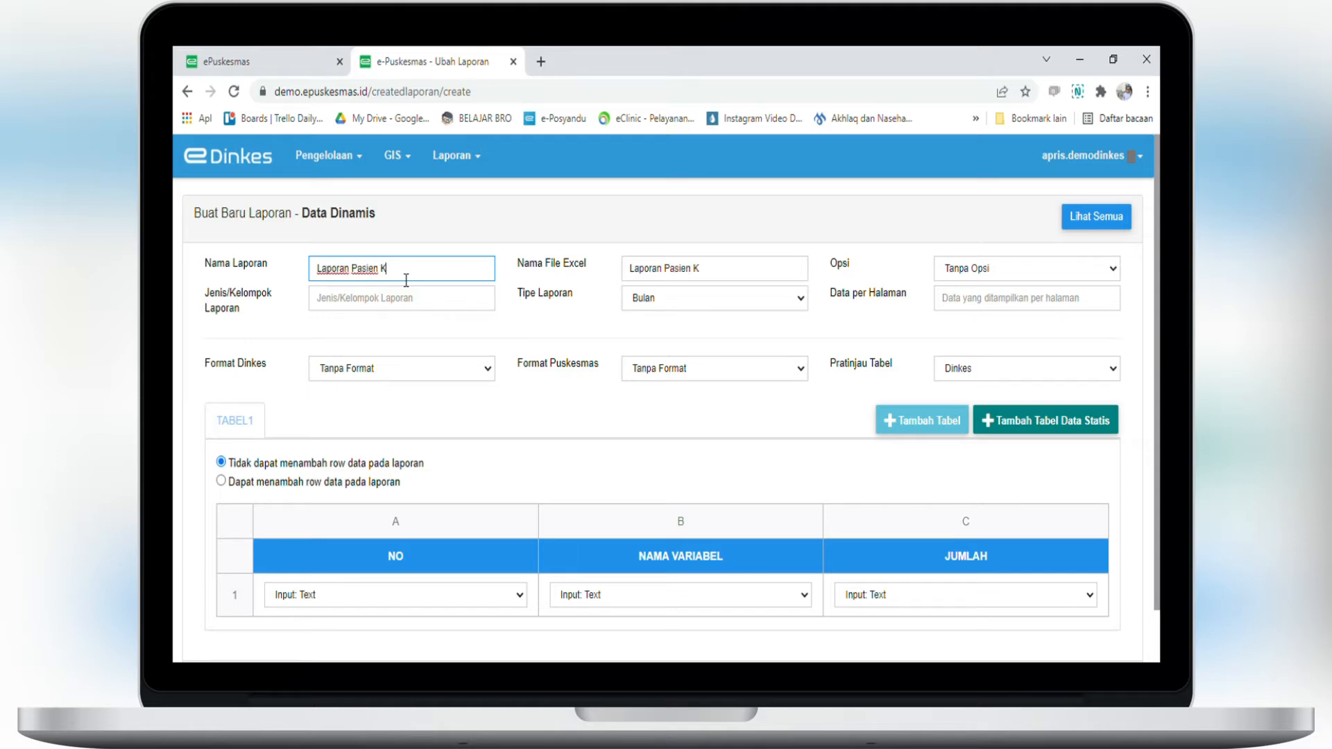
pyautogui.write('IA')
# Step: Set the report's type/group (Jenis/Kelompok Laporan) to "PASIEN KIA"
pyautogui.click(342, 309)
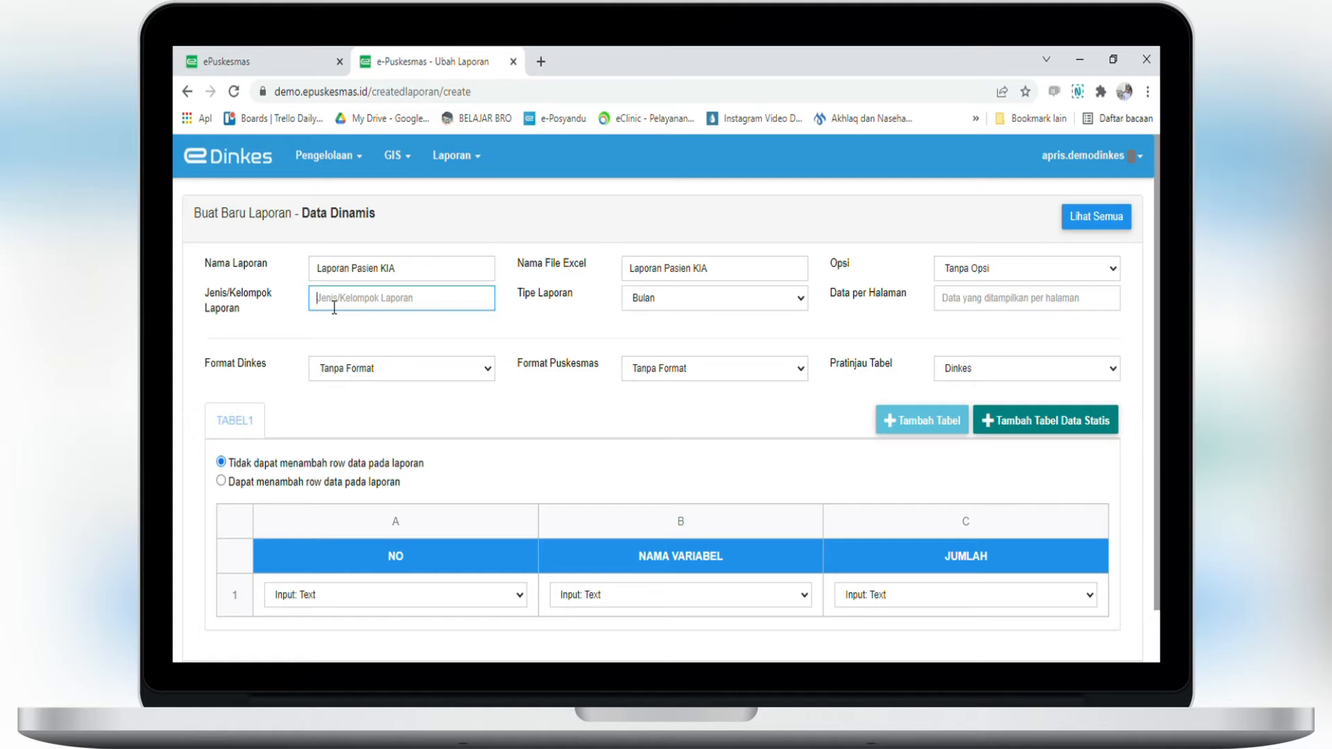
pyautogui.write('f')
pyautogui.press('BackSpace')
pyautogui.write('PASIEN KIA')
# Step: Try the Dinkes formats B1, B2 and B3 in turn to compare their table layouts
pyautogui.click(331, 374)
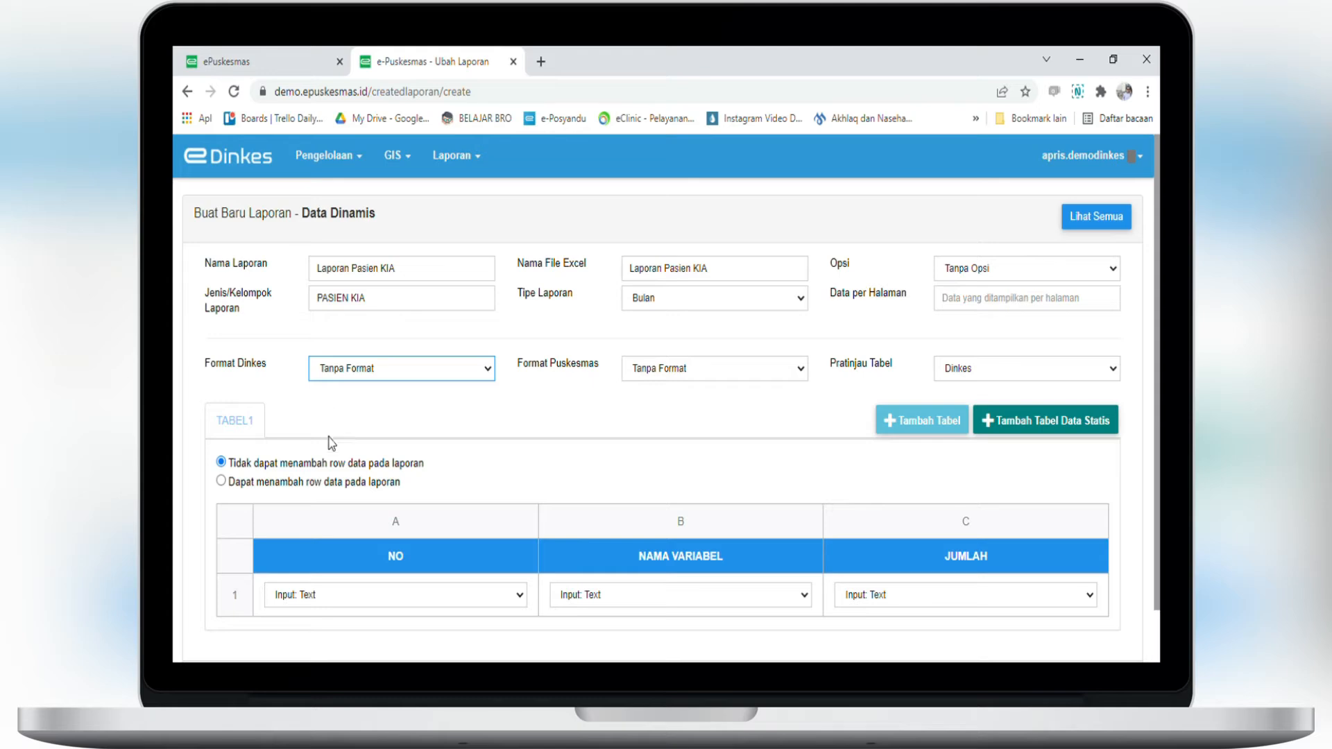
pyautogui.press('Down')
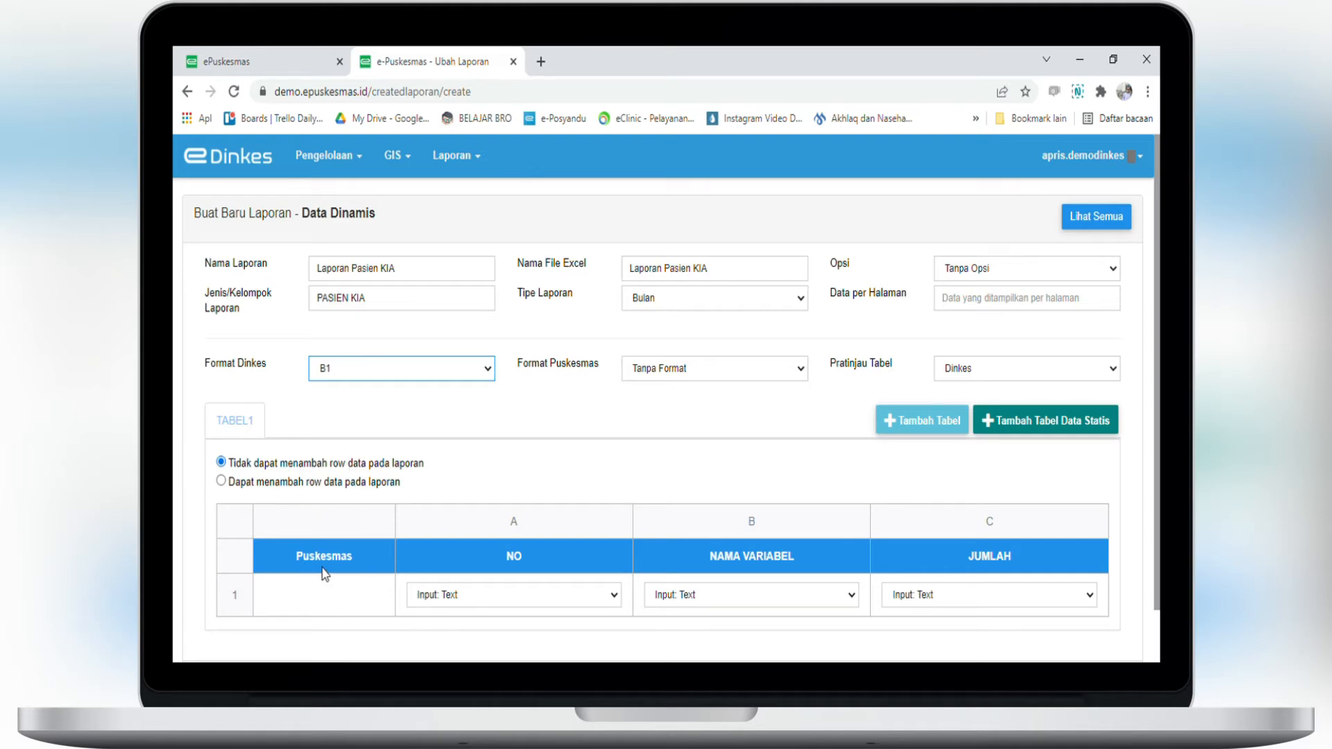
pyautogui.click(443, 364)
pyautogui.click(424, 419)
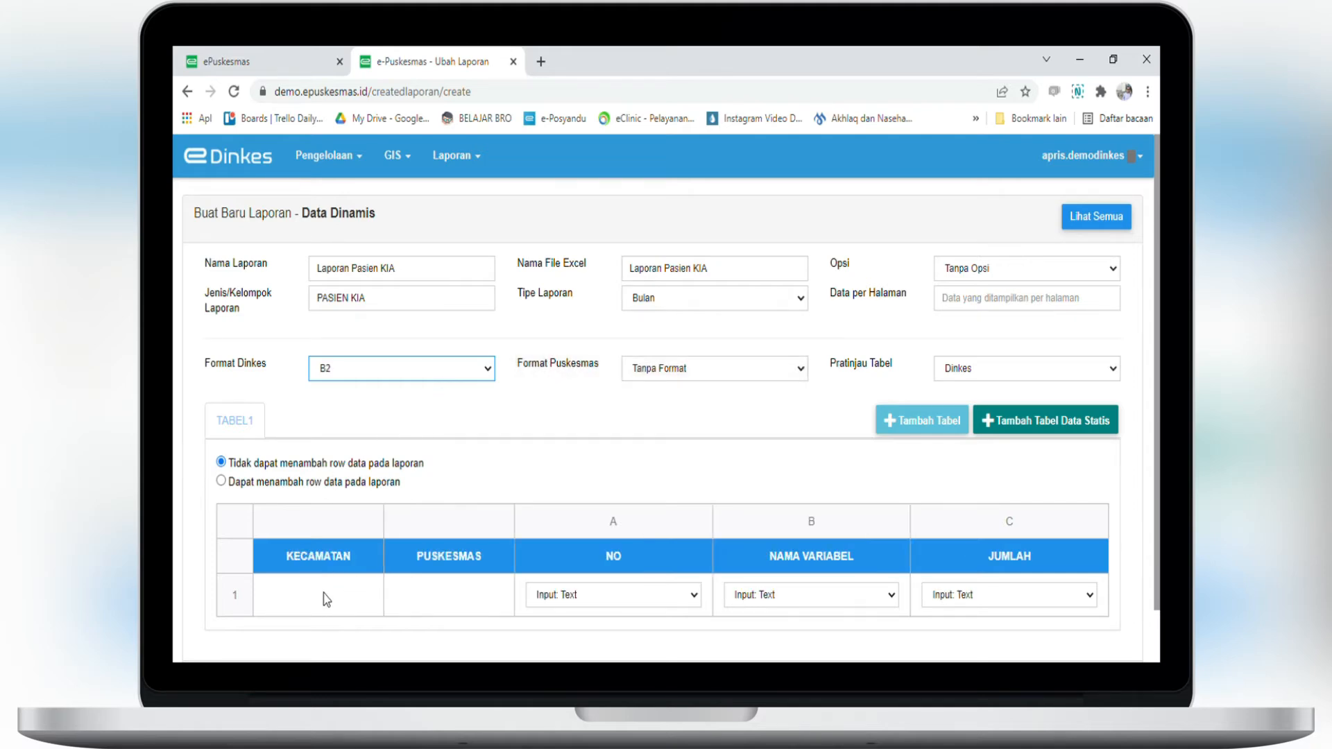
pyautogui.click(401, 378)
pyautogui.click(384, 430)
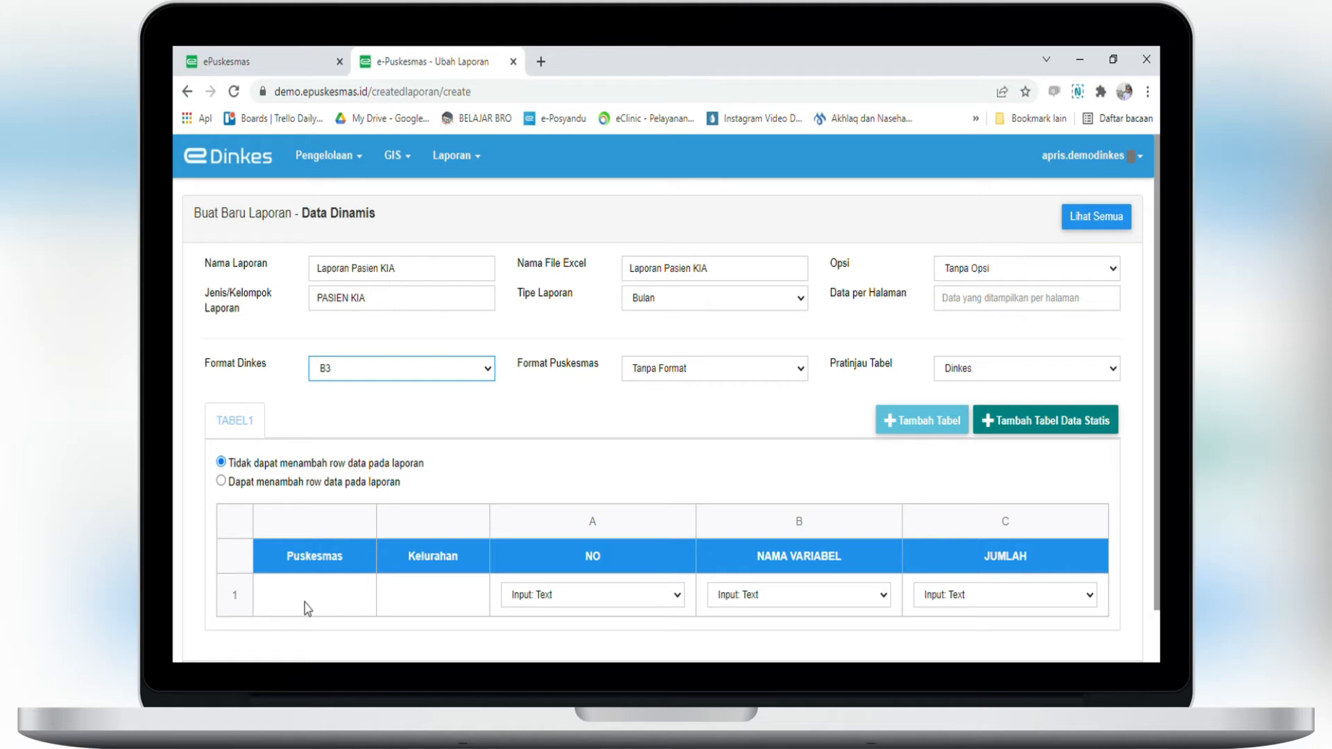
# Step: Set the Puskesmas format to B1 and switch the table preview to Puskesmas
pyautogui.click(660, 375)
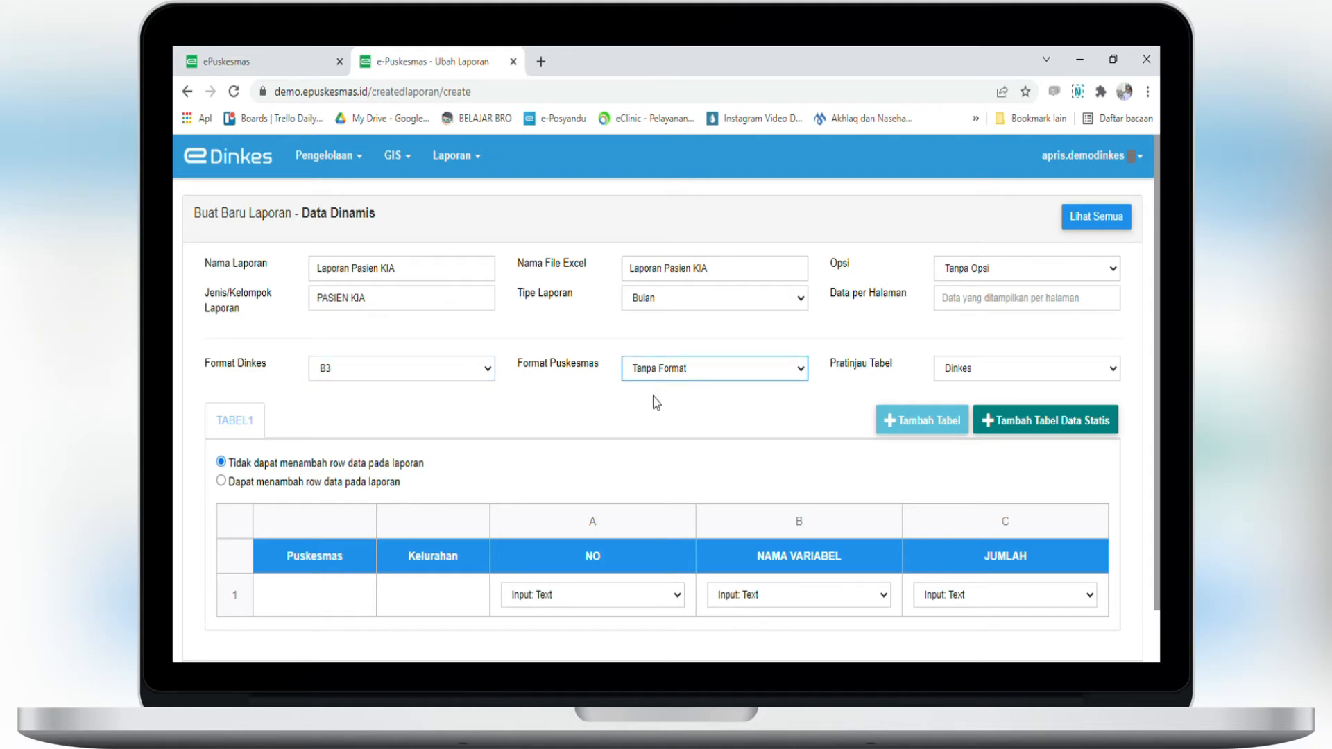
pyautogui.click(656, 403)
pyautogui.press('Down')
pyautogui.press('Up')
pyautogui.press('Up')
pyautogui.click(751, 407)
pyautogui.click(989, 371)
pyautogui.click(974, 402)
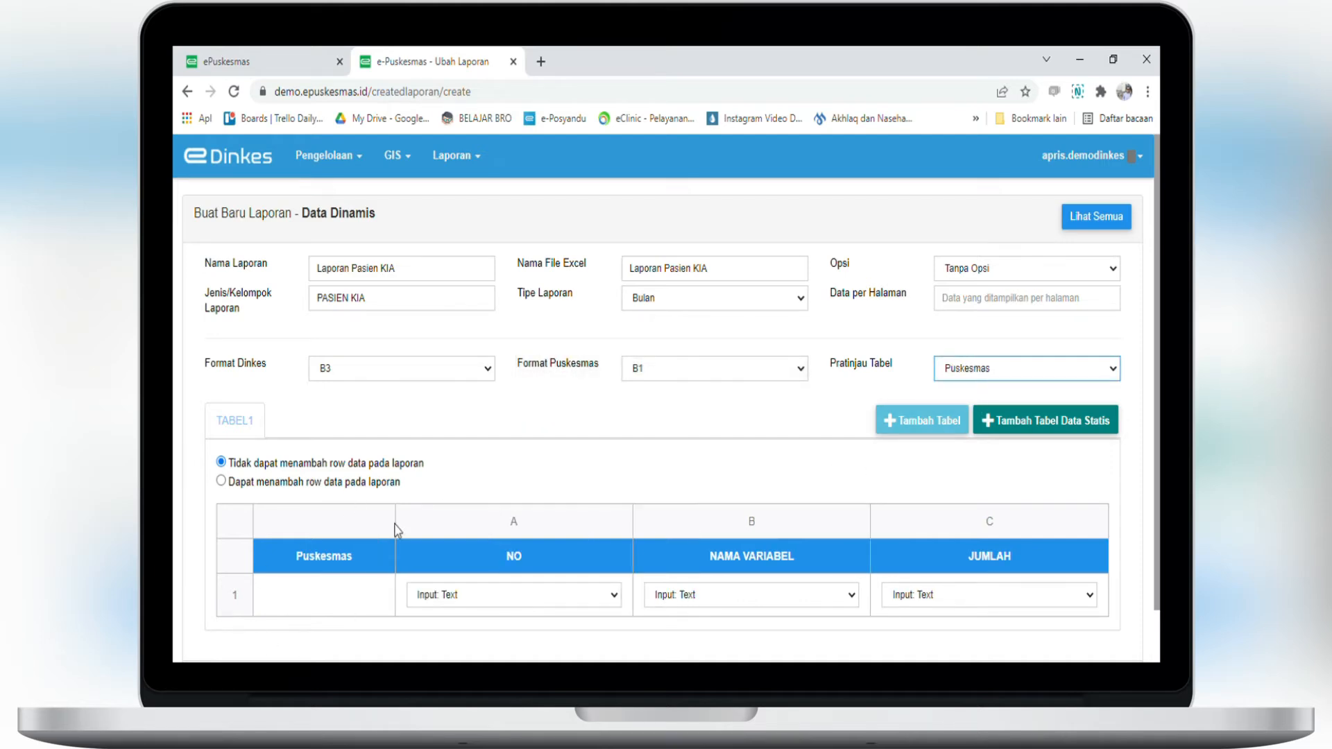
# Step: Set the Puskesmas format to Tanpa Format and the Dinkes format to B1
pyautogui.click(674, 375)
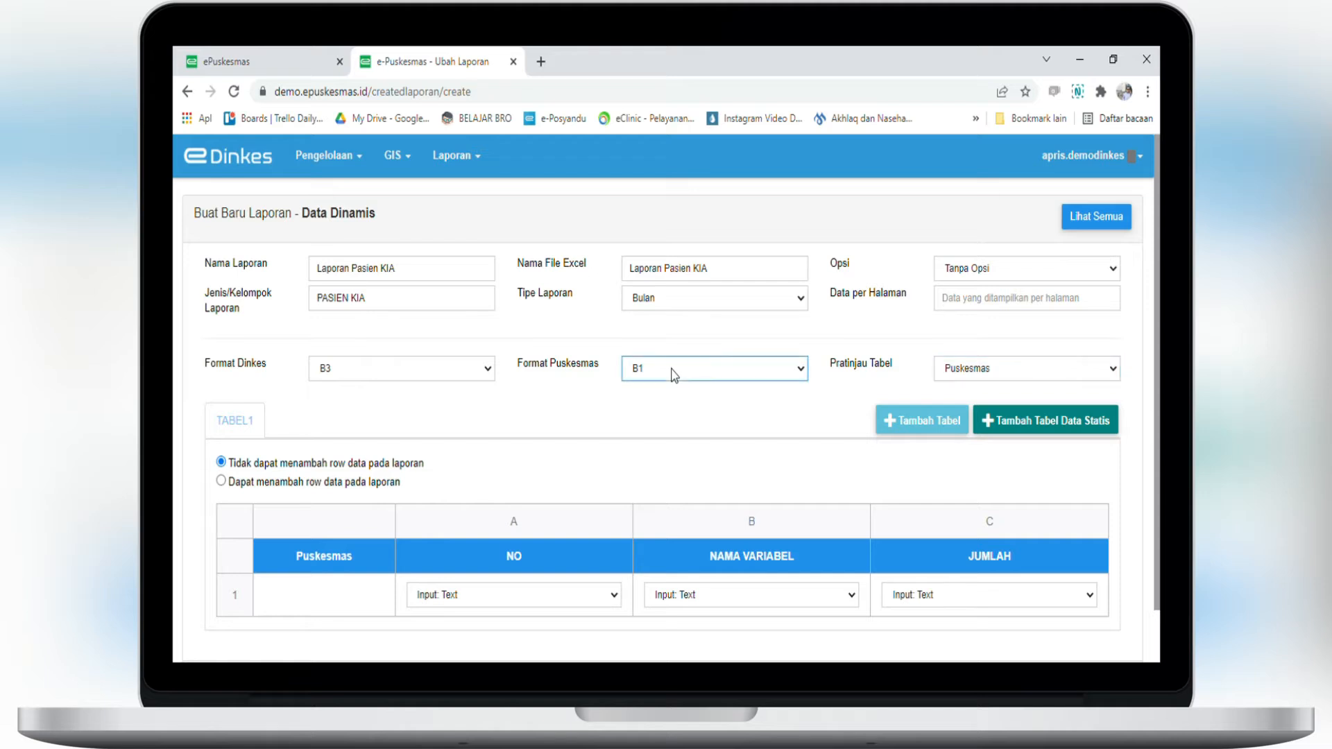
pyautogui.click(665, 394)
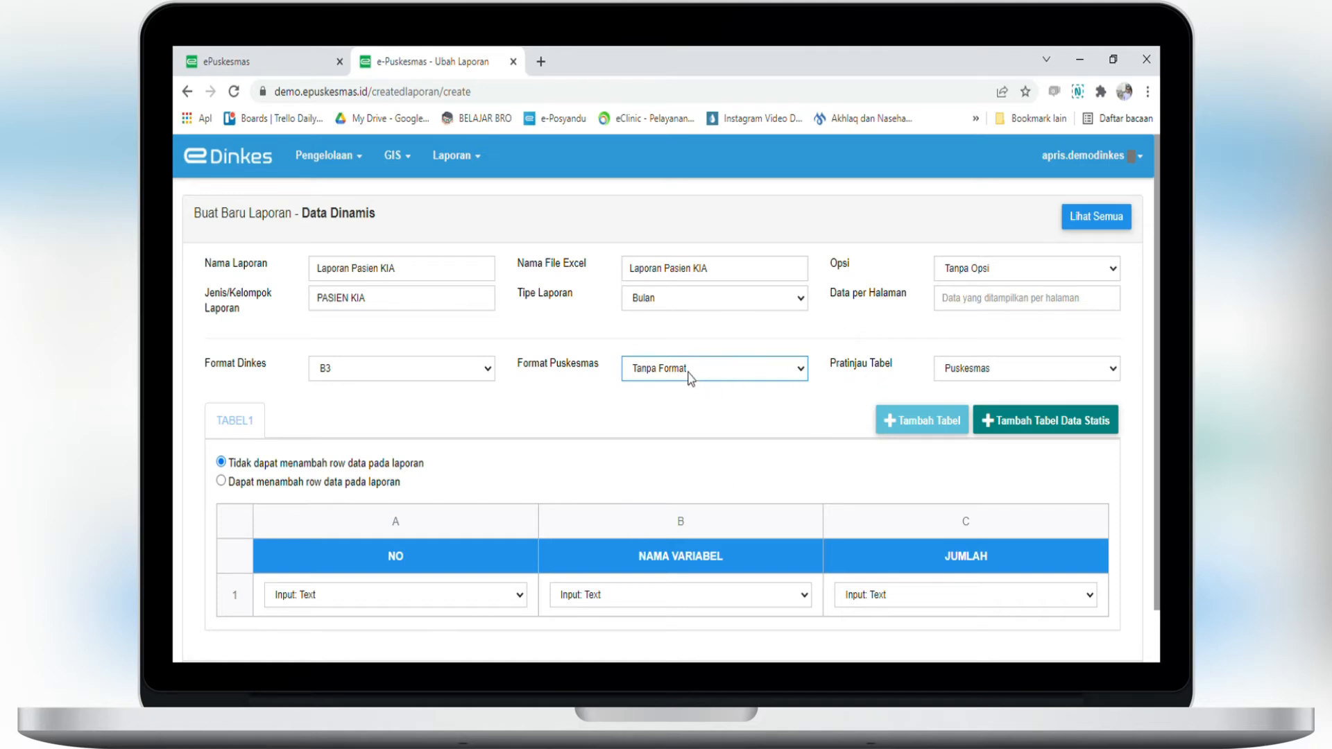
pyautogui.click(456, 376)
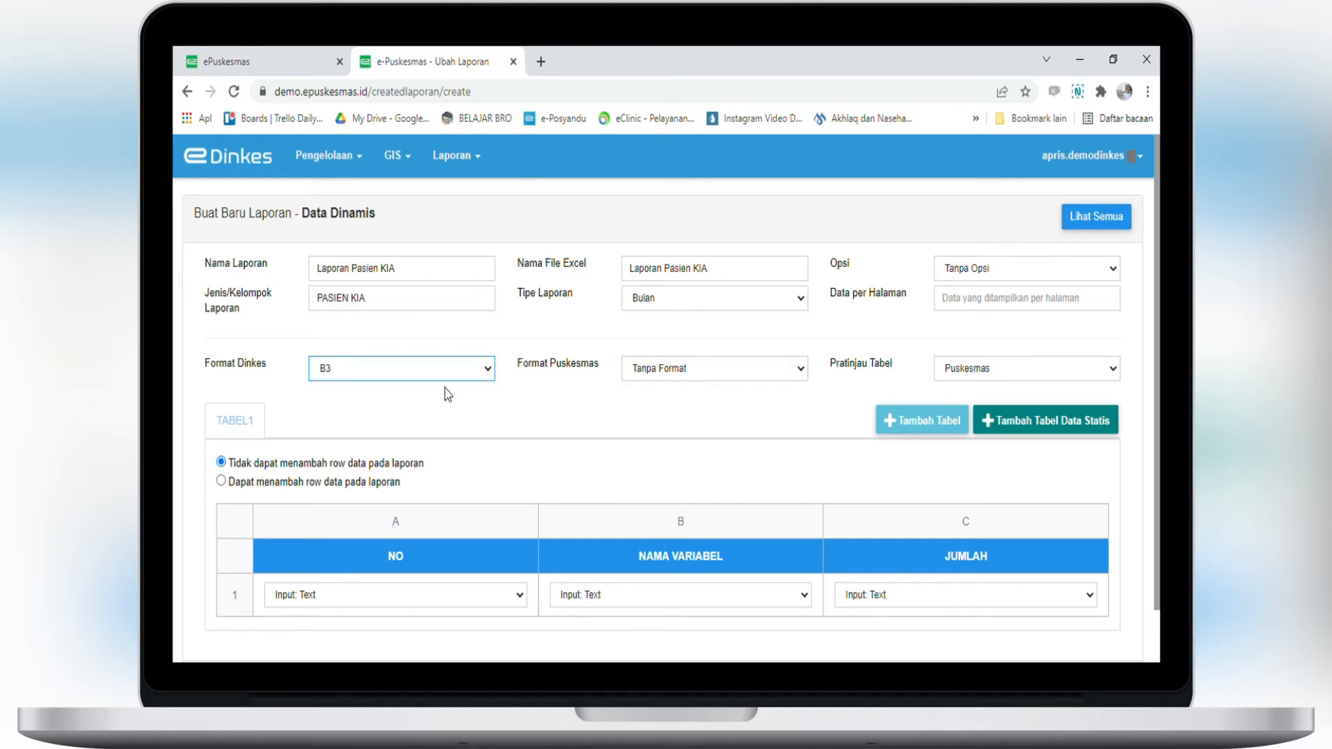
pyautogui.click(440, 412)
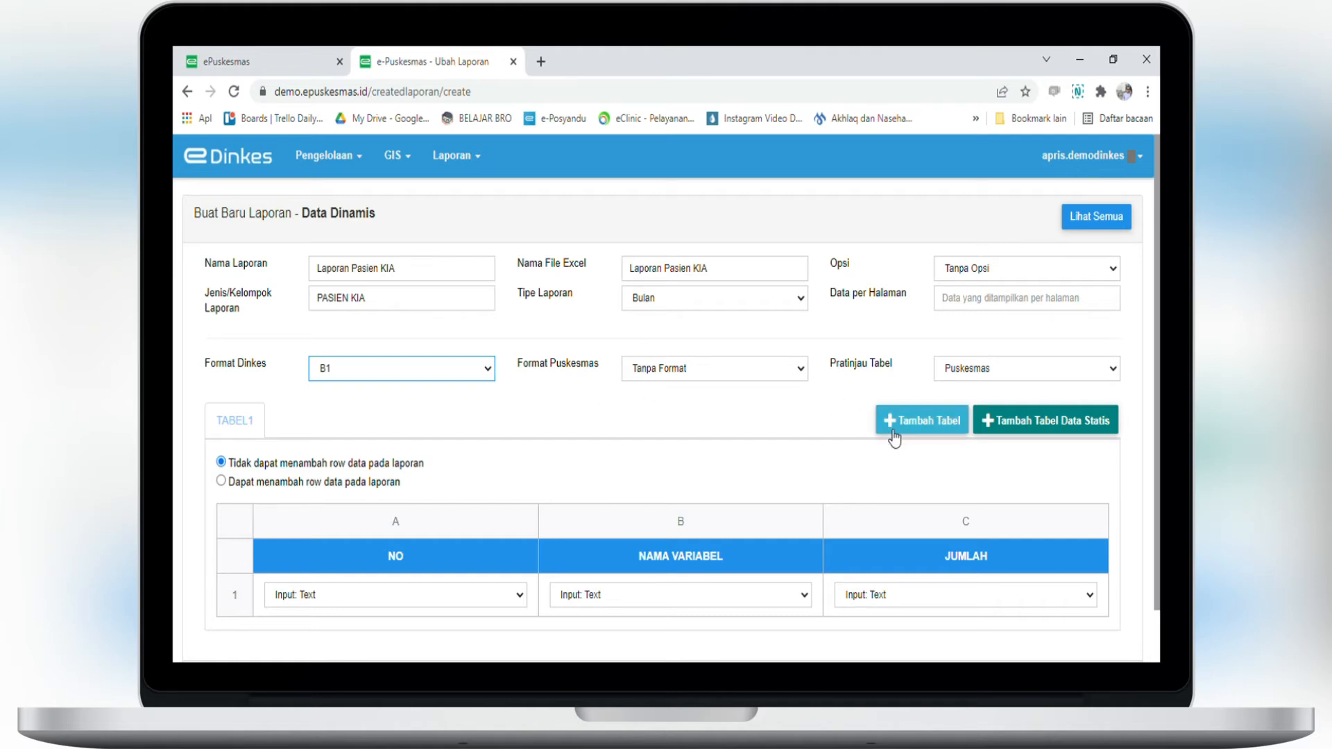
# Step: Allow row data to be added to TABEL1 of the report
pyautogui.scroll(-1, 439, 476)
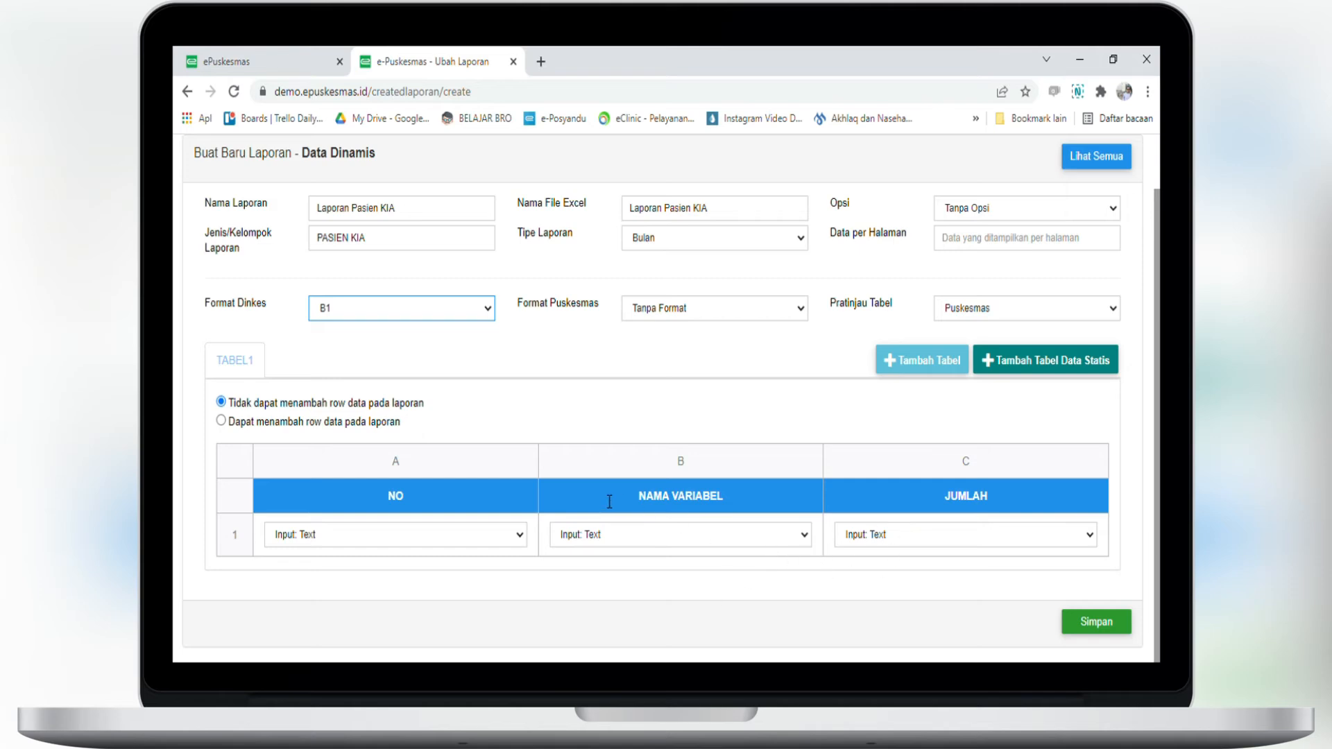
pyautogui.click(222, 421)
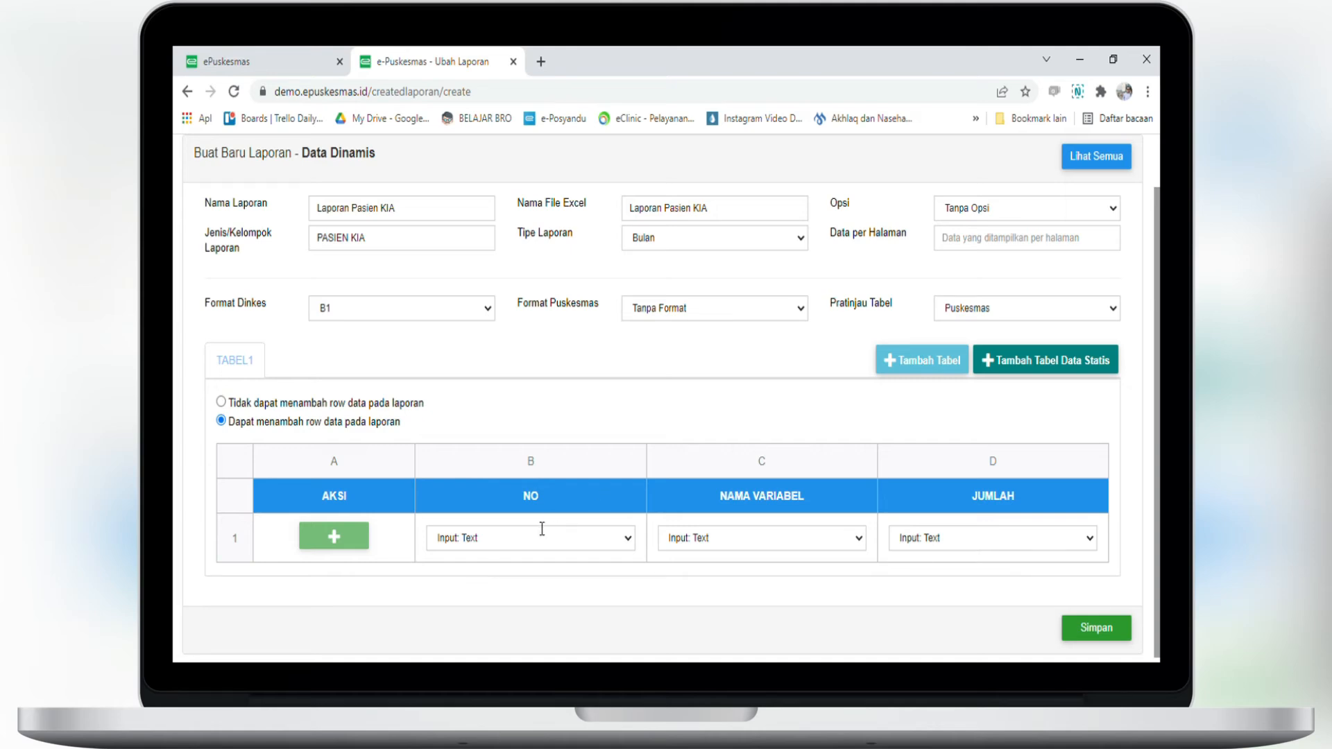
pyautogui.scroll(1, 541, 527)
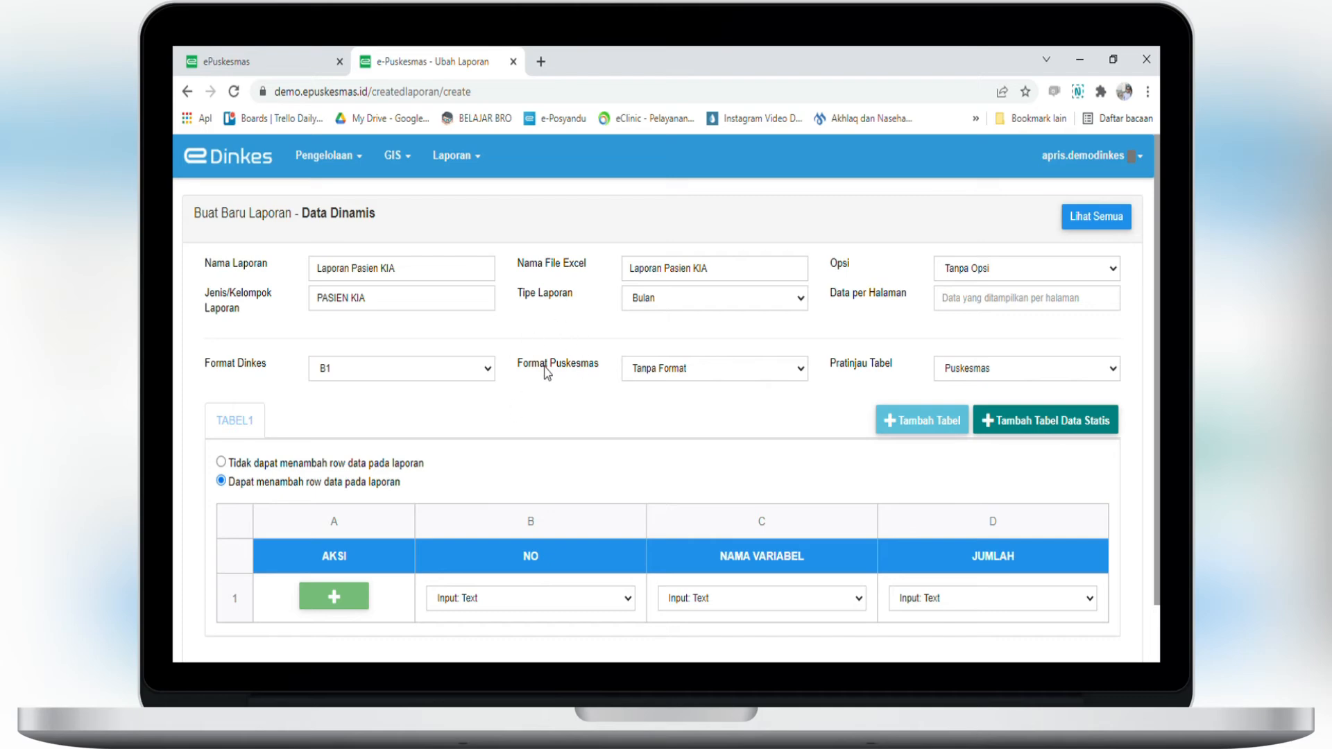
pyautogui.scroll(-1, 547, 372)
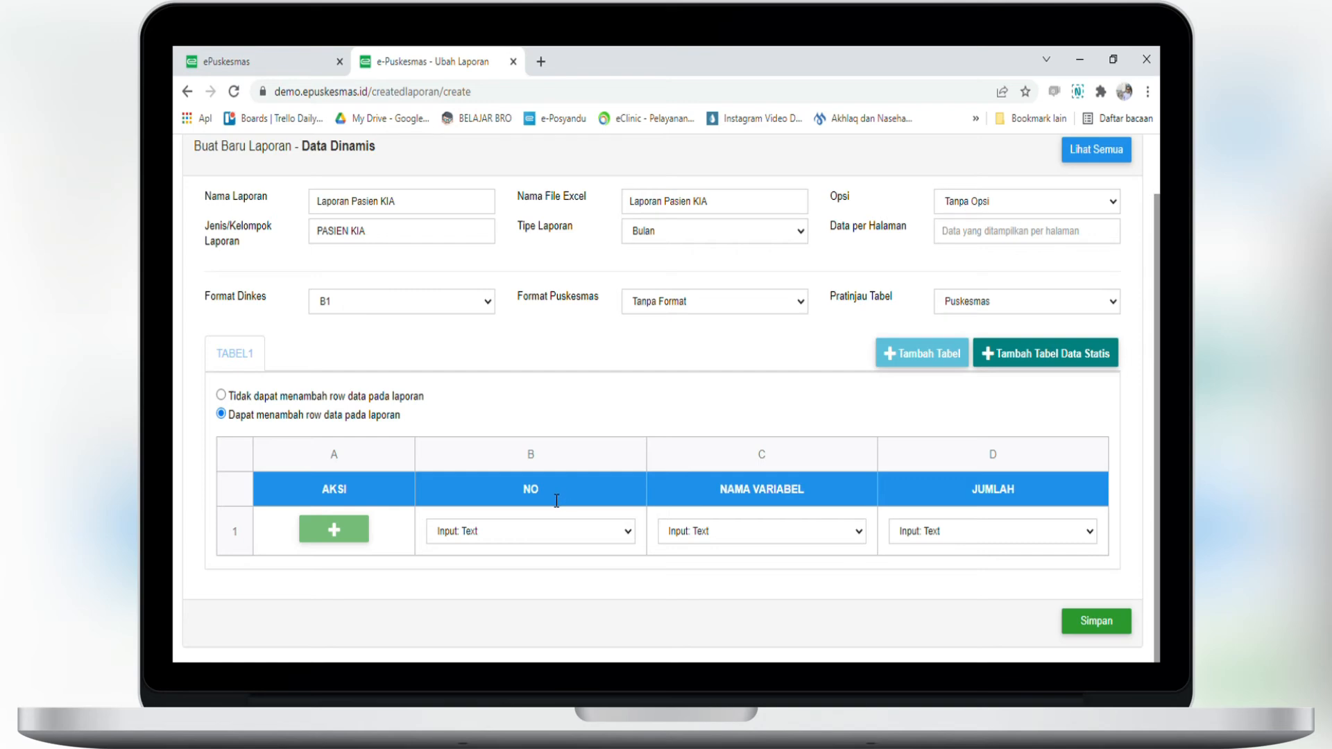
pyautogui.scroll(2, 543, 497)
pyautogui.scroll(-2, 542, 497)
# Step: Rename the NO column header of TABEL1 as "NAMA"
pyautogui.click(569, 494)
pyautogui.press('BackSpace')
pyautogui.press('BackSpace')
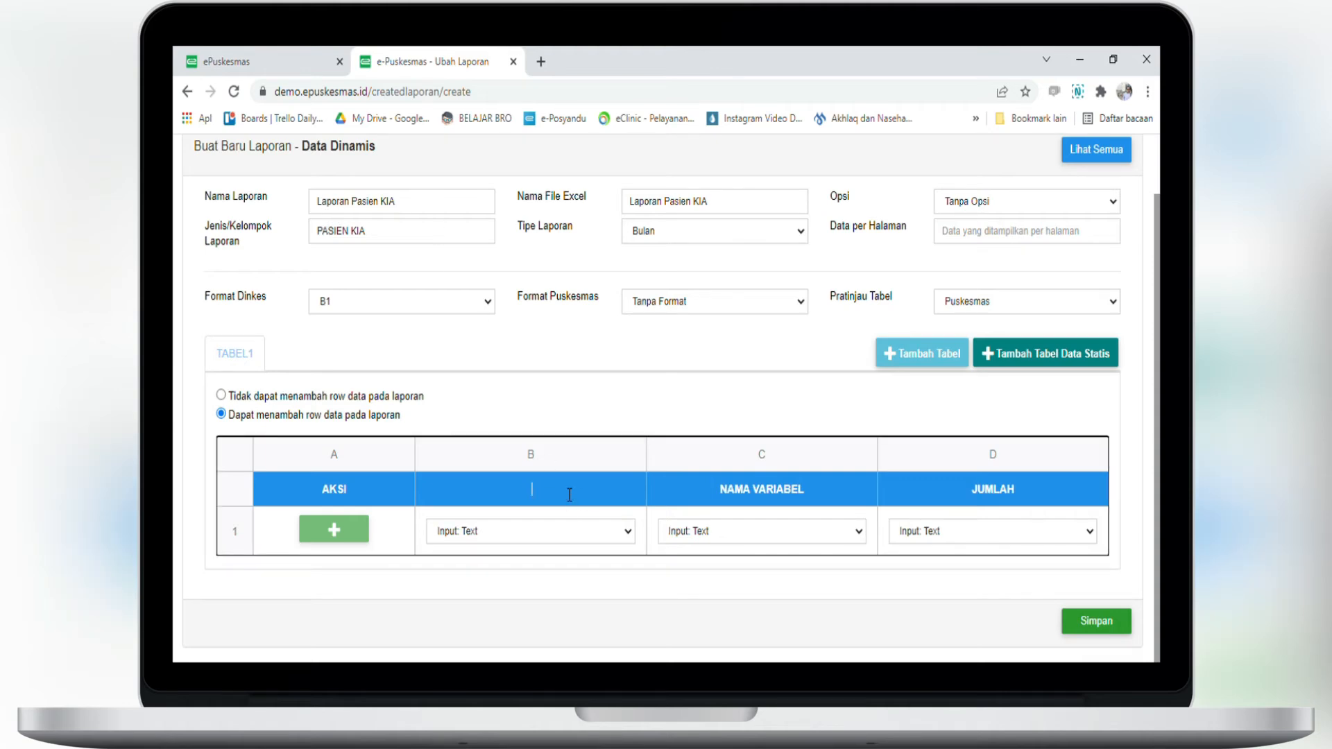
pyautogui.write('NAMA')
# Step: Replace the NAMA VARIABEL column header with "Alamat"
pyautogui.click(821, 496)
pyautogui.press('BackSpace')
pyautogui.press('BackSpace')
pyautogui.press('BackSpace')
pyautogui.press('BackSpace')
pyautogui.press('BackSpace')
pyautogui.press('BackSpace')
pyautogui.press('BackSpace')
pyautogui.press('BackSpace')
pyautogui.press('BackSpace')
pyautogui.press('BackSpace')
pyautogui.press('BackSpace')
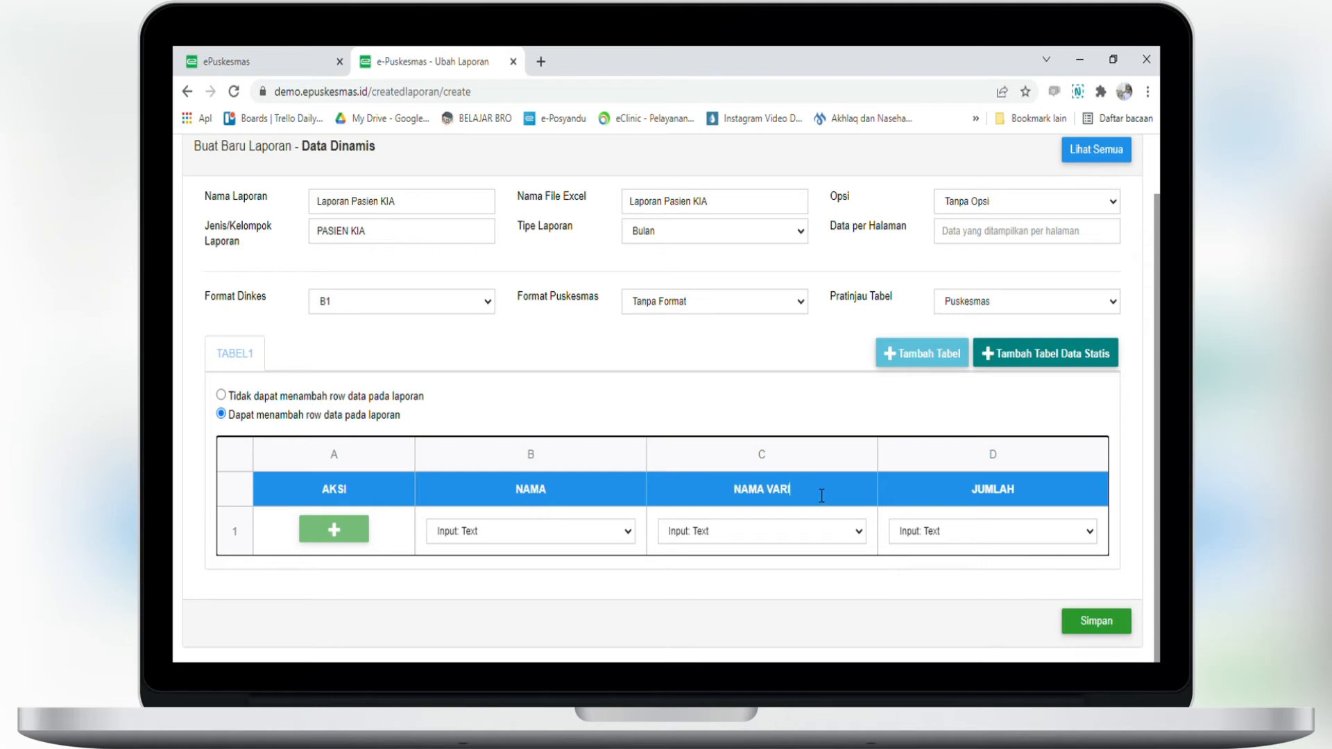
pyautogui.press('BackSpace')
pyautogui.press('BackSpace')
pyautogui.write('Alamat')
# Step: Replace the JUMLAH column header with "NIK"
pyautogui.press('BackSpace')
pyautogui.press('BackSpace')
pyautogui.press('BackSpace')
pyautogui.press('BackSpace')
pyautogui.press('BackSpace')
pyautogui.press('BackSpace')
pyautogui.write('NIK')
# Step: Insert two new columns after the NIK column of the table
pyautogui.rightClick(1002, 493)
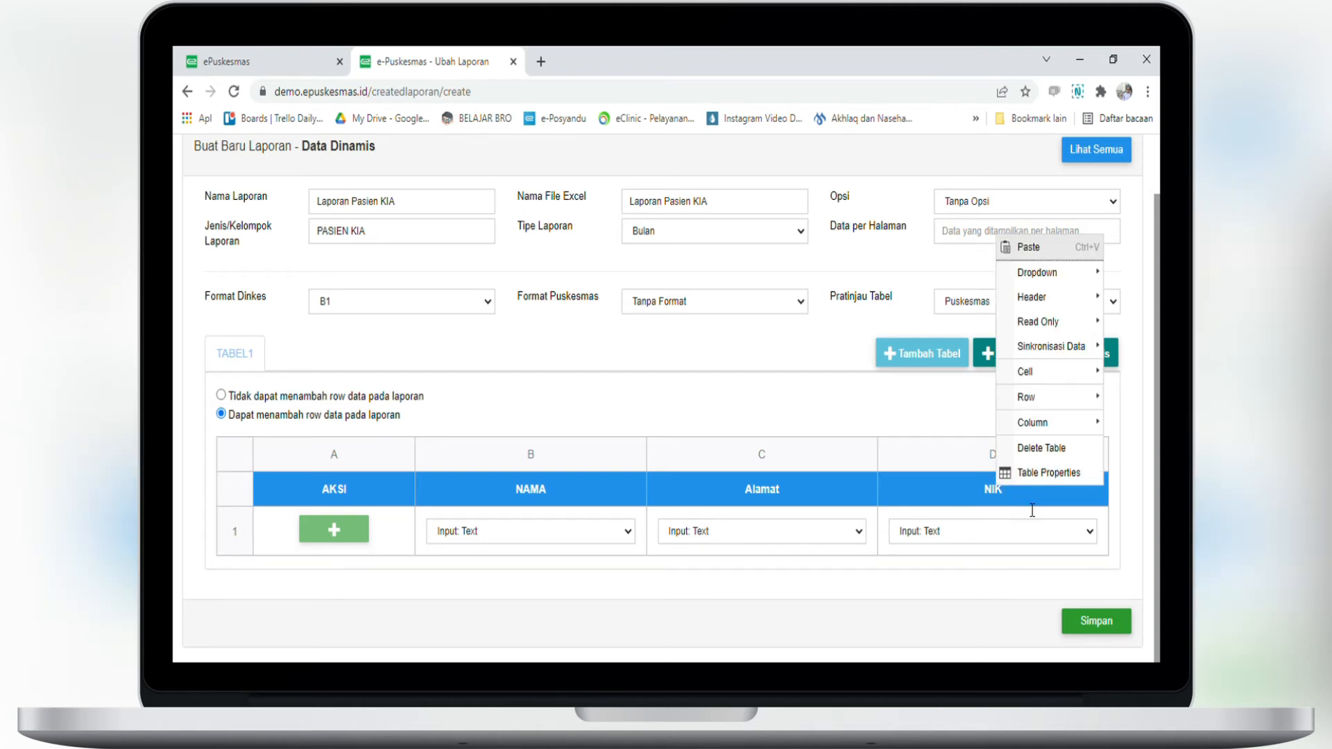
pyautogui.moveTo(1041, 431)
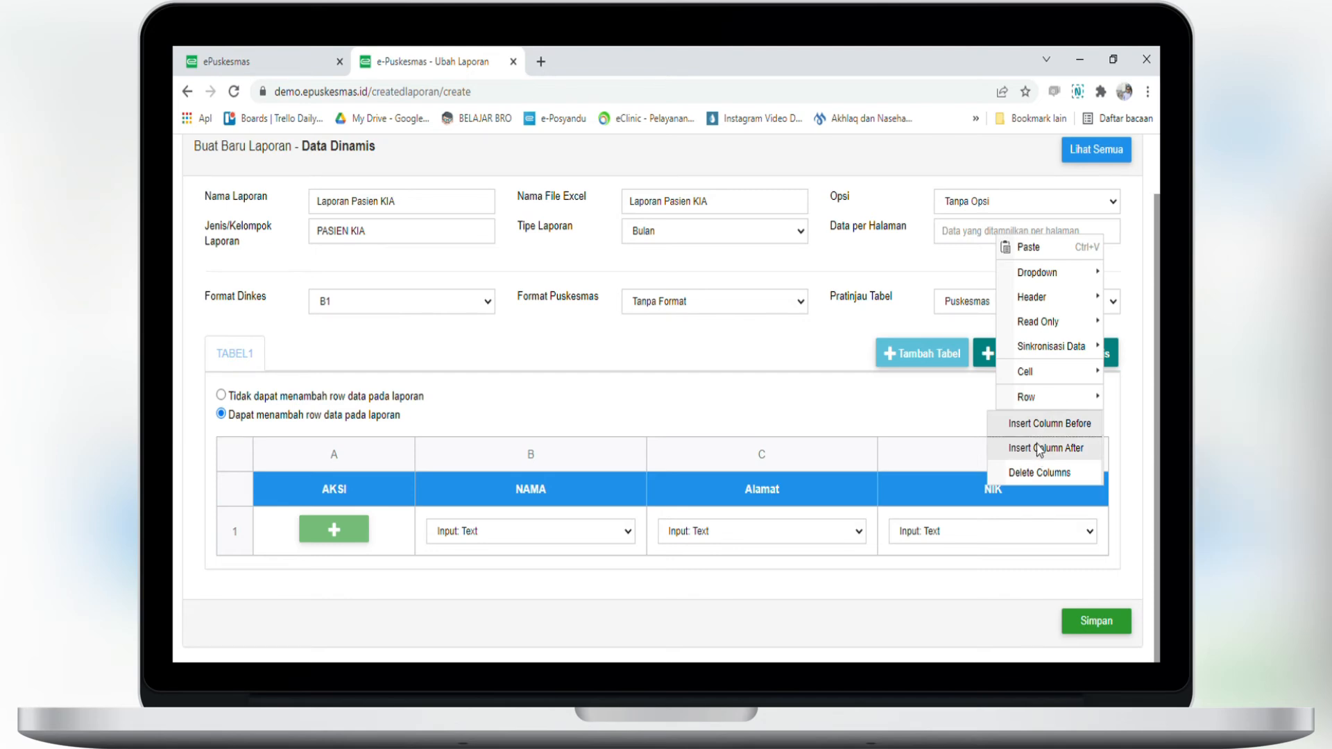
pyautogui.click(1037, 449)
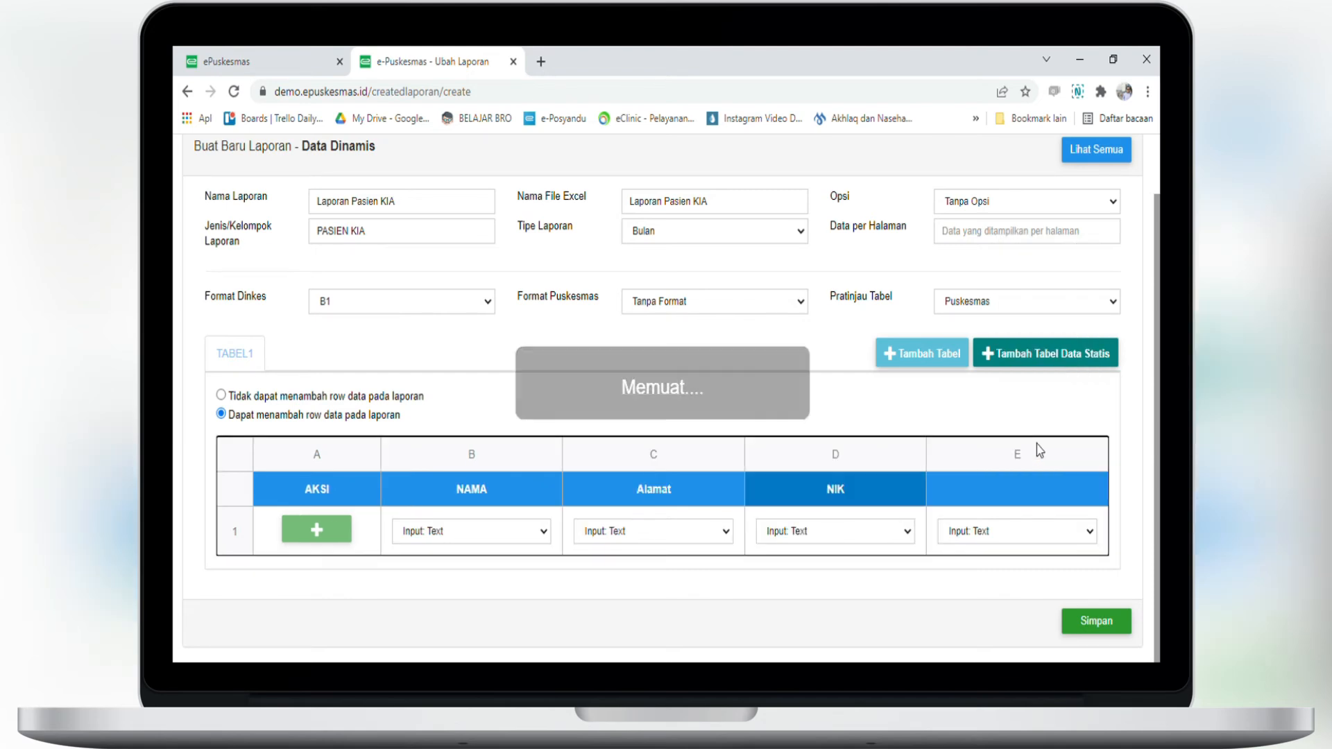
pyautogui.rightClick(999, 497)
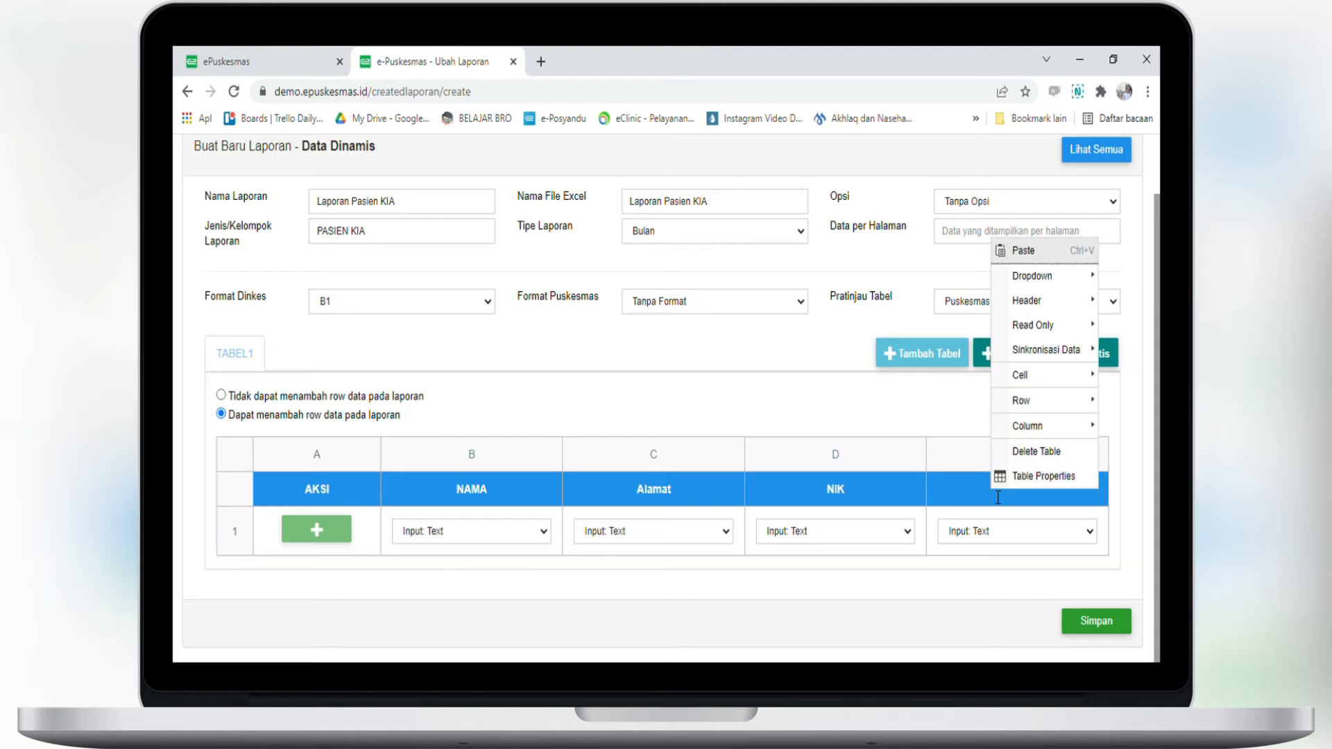
pyautogui.click(1022, 448)
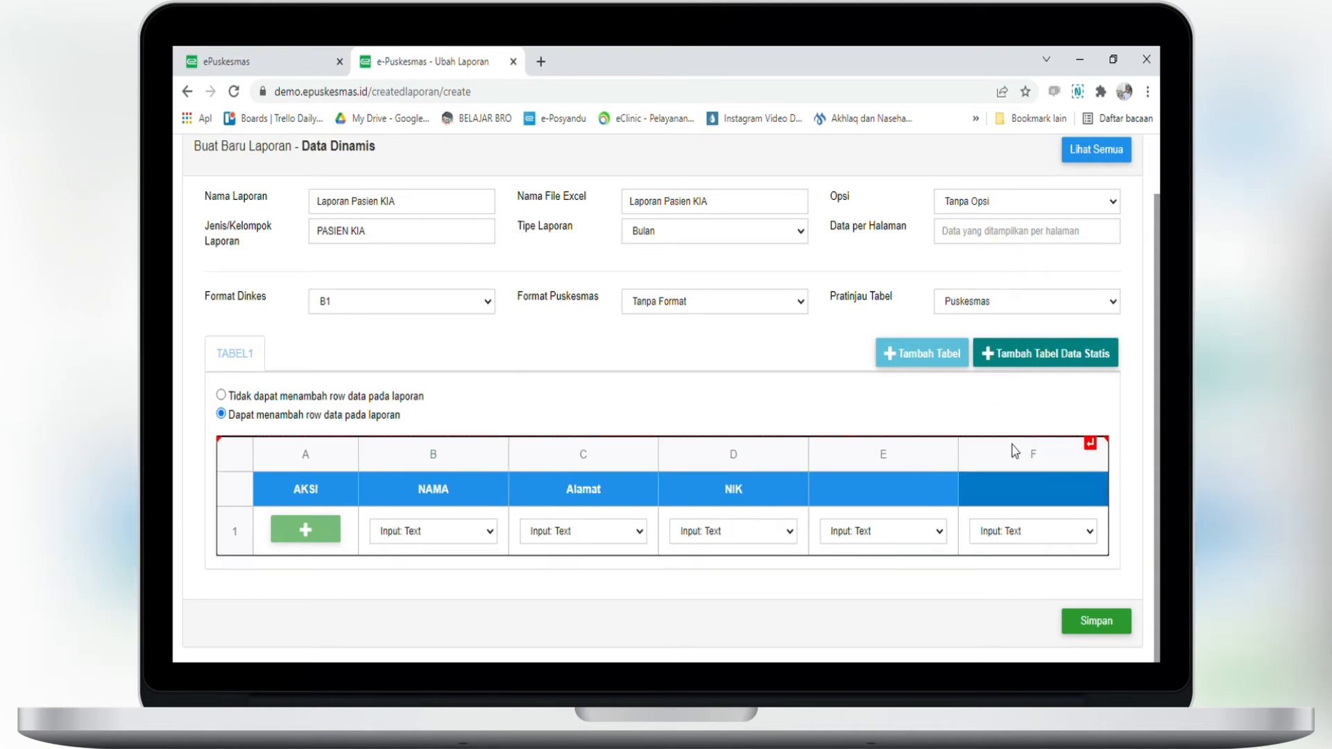
# Step: Title the two empty column headers "NO BPJS" and "NAMA SUAMI"
pyautogui.click(839, 506)
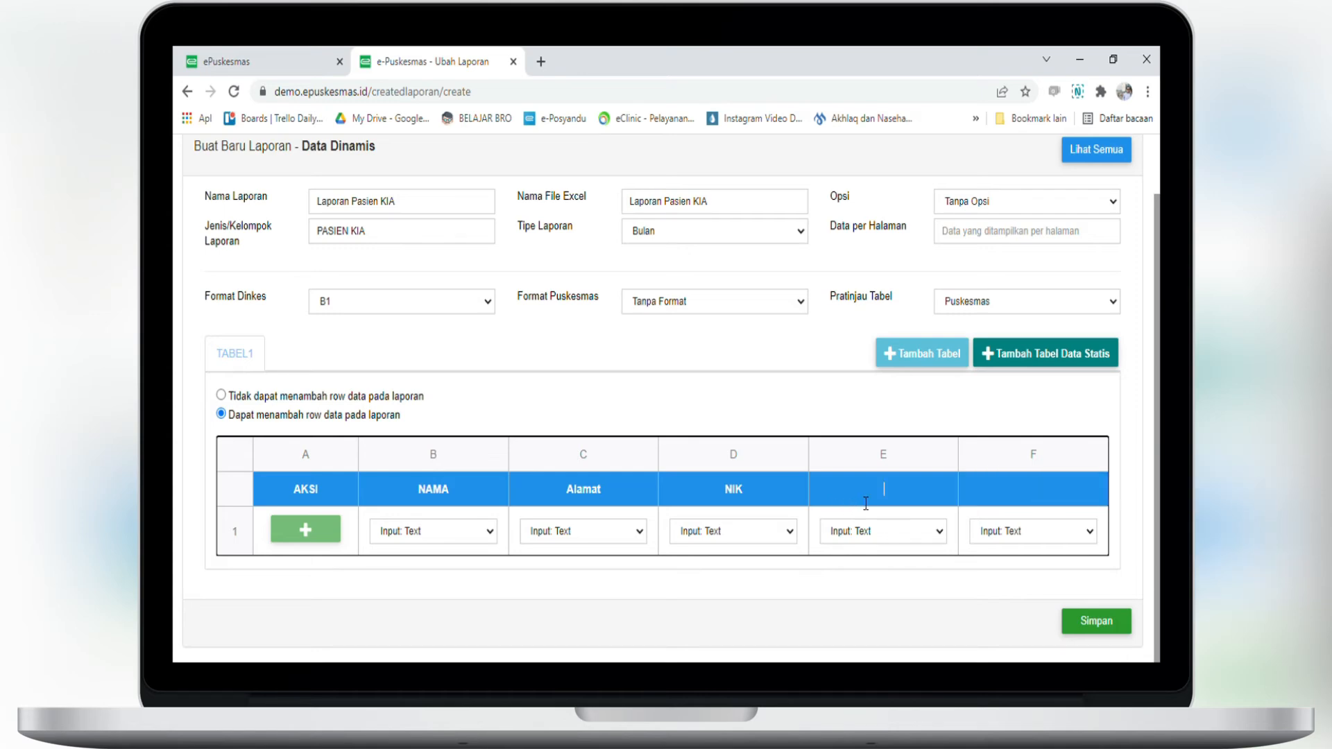
pyautogui.write('NO BPJS')
pyautogui.click(1047, 501)
pyautogui.write('NAMA SUAMI')
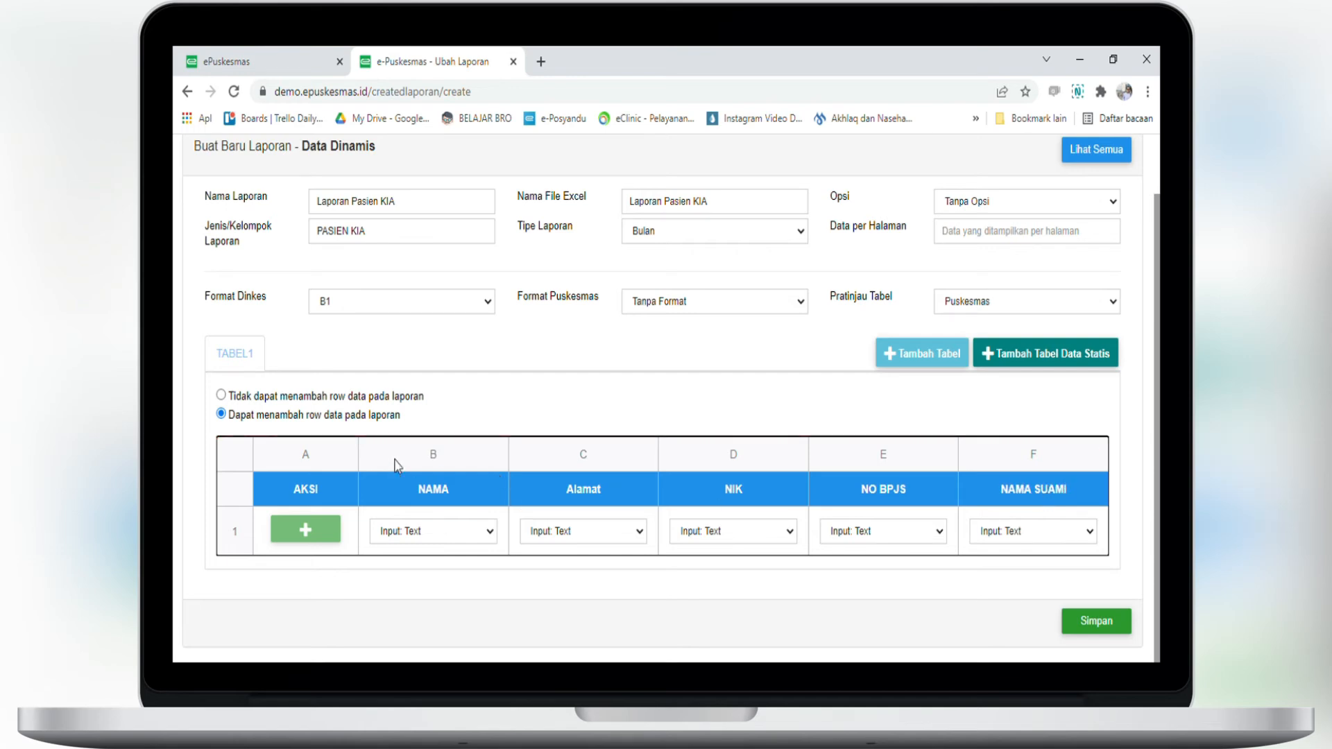
pyautogui.scroll(1, 448, 449)
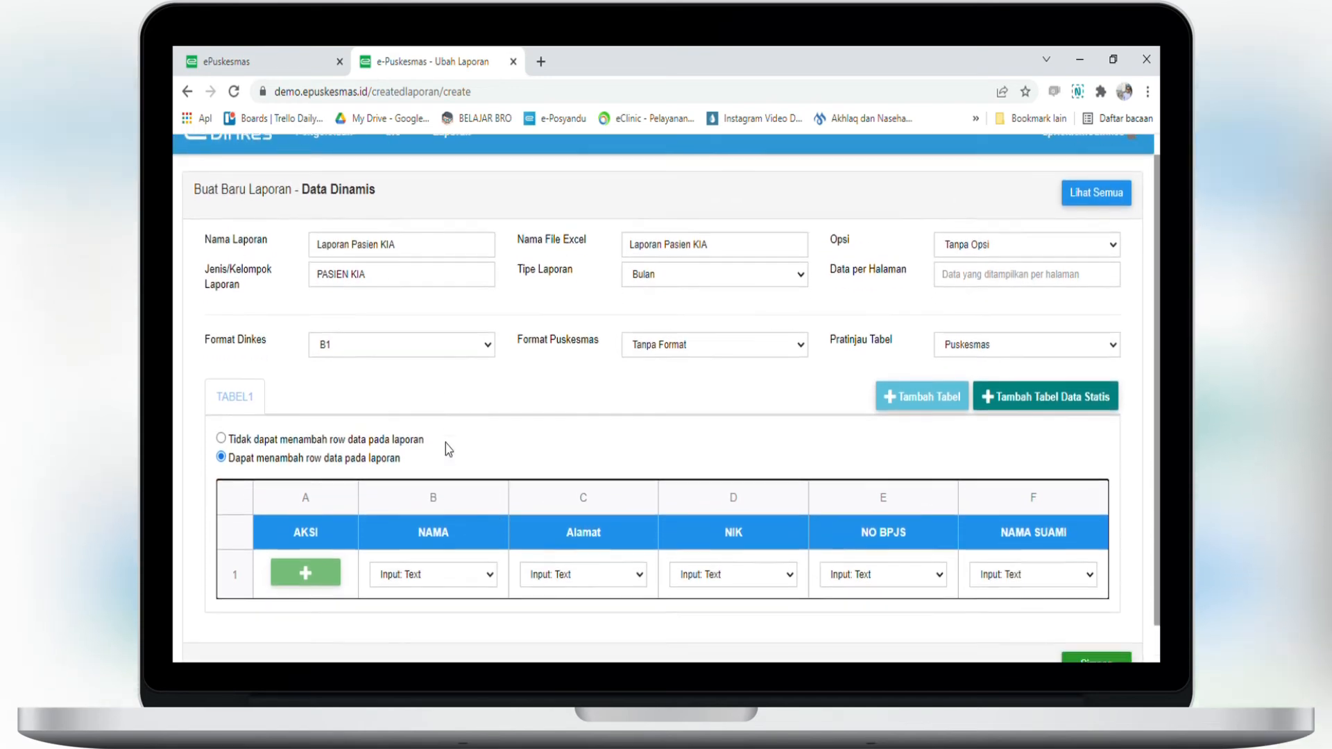
pyautogui.scroll(-1, 448, 449)
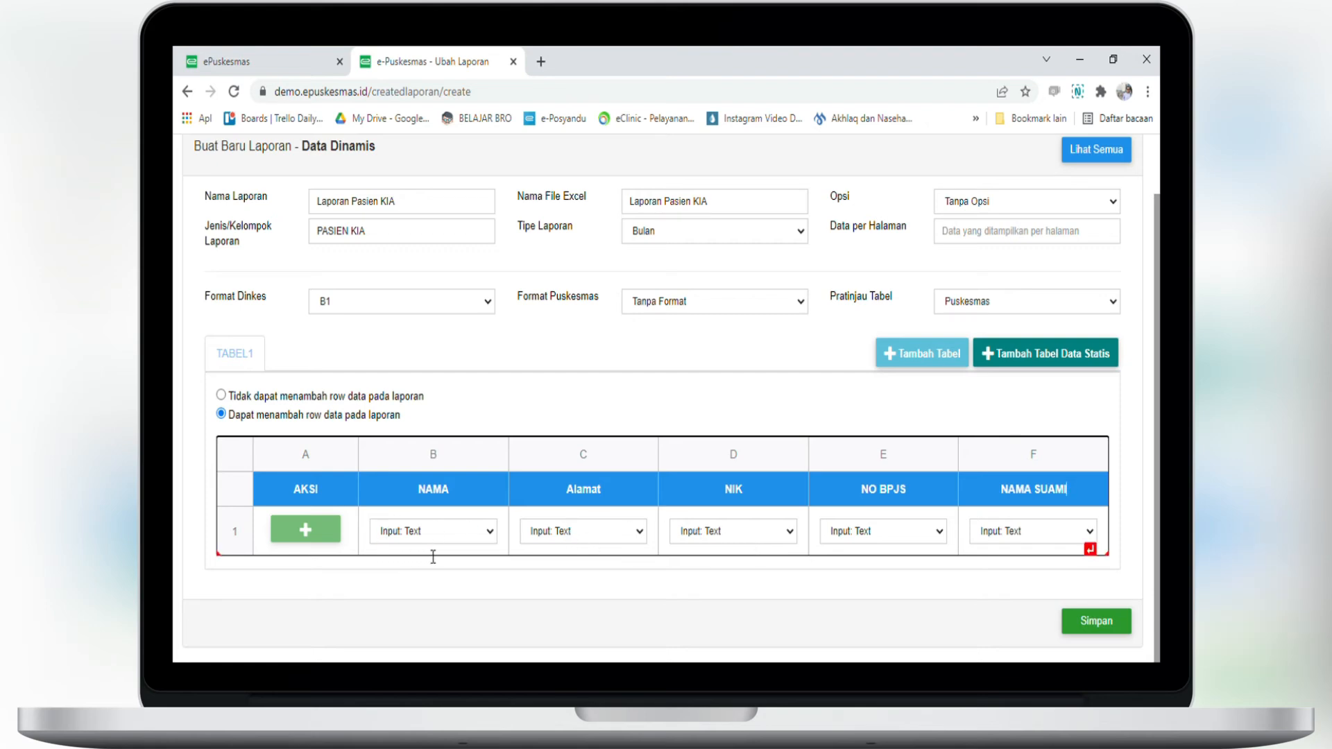
# Step: Set the input type of the NIK and NO BPJS columns to "Input: Number"
pyautogui.click(445, 523)
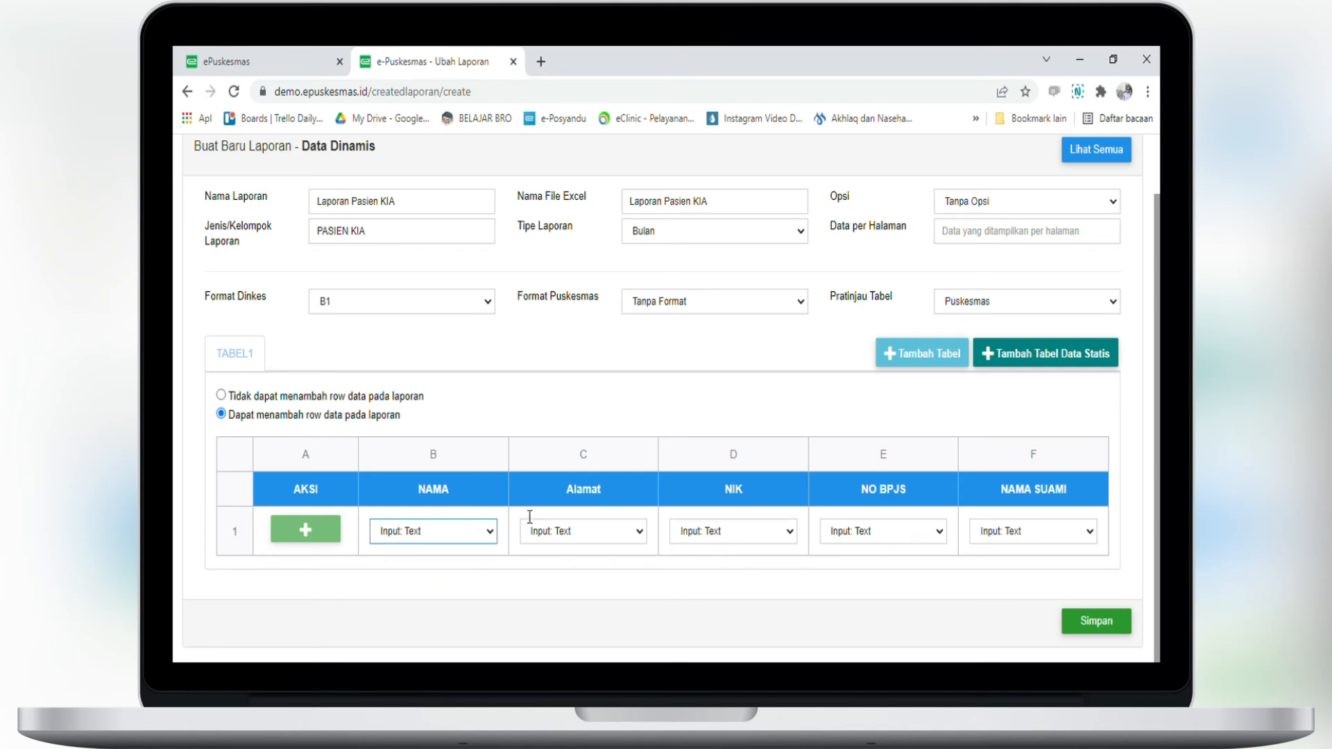
pyautogui.click(573, 498)
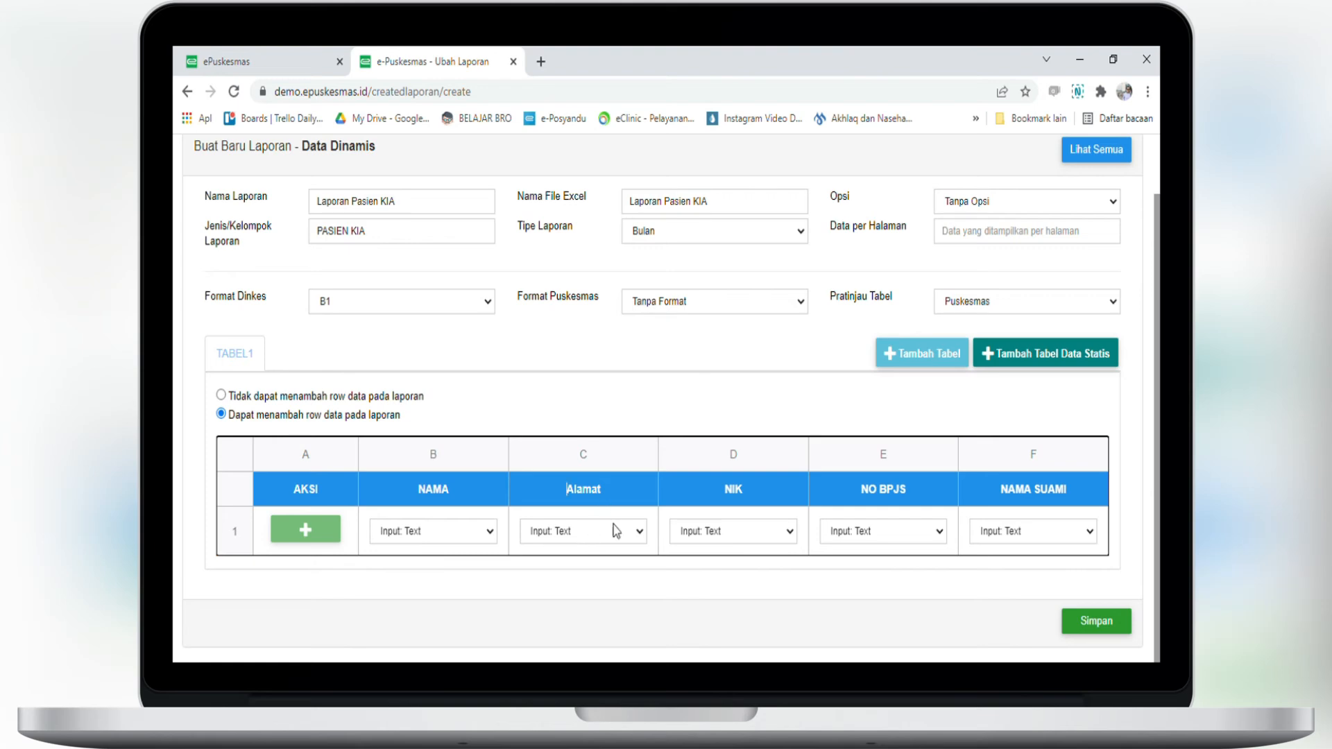
pyautogui.click(738, 545)
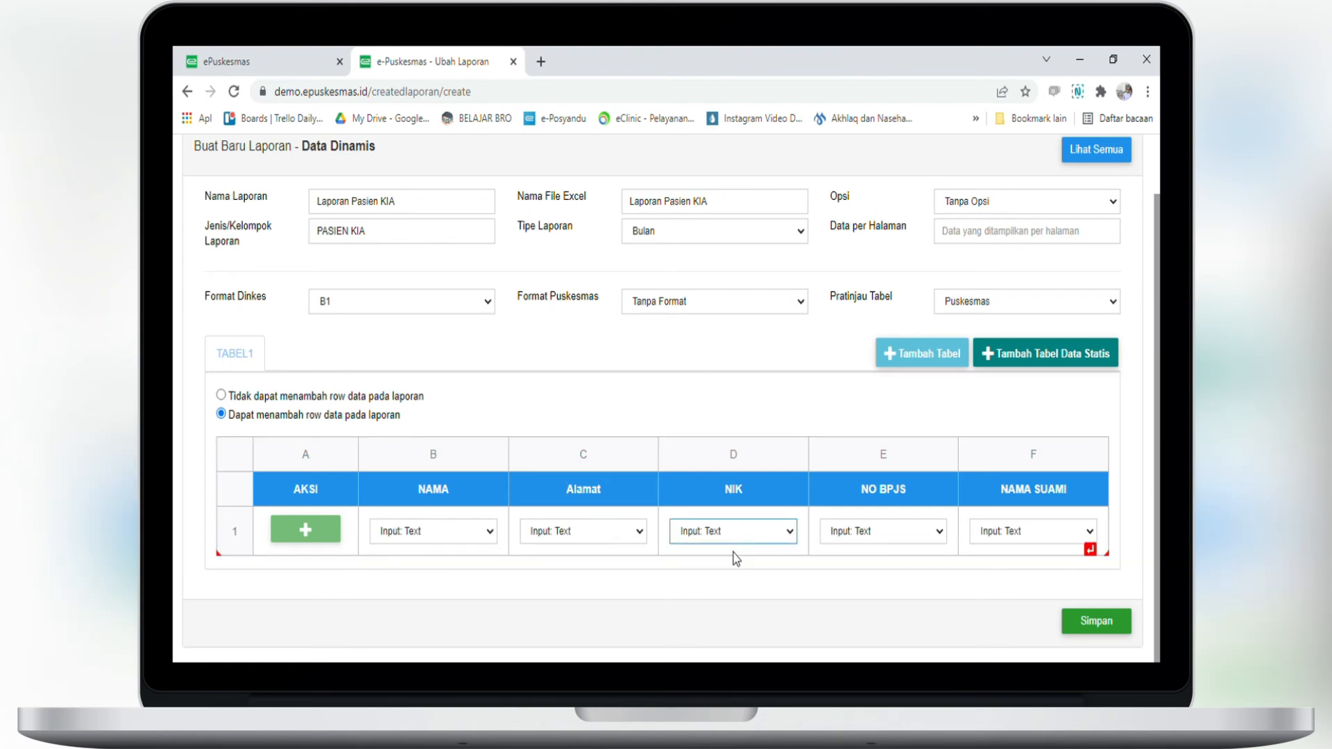
pyautogui.click(734, 552)
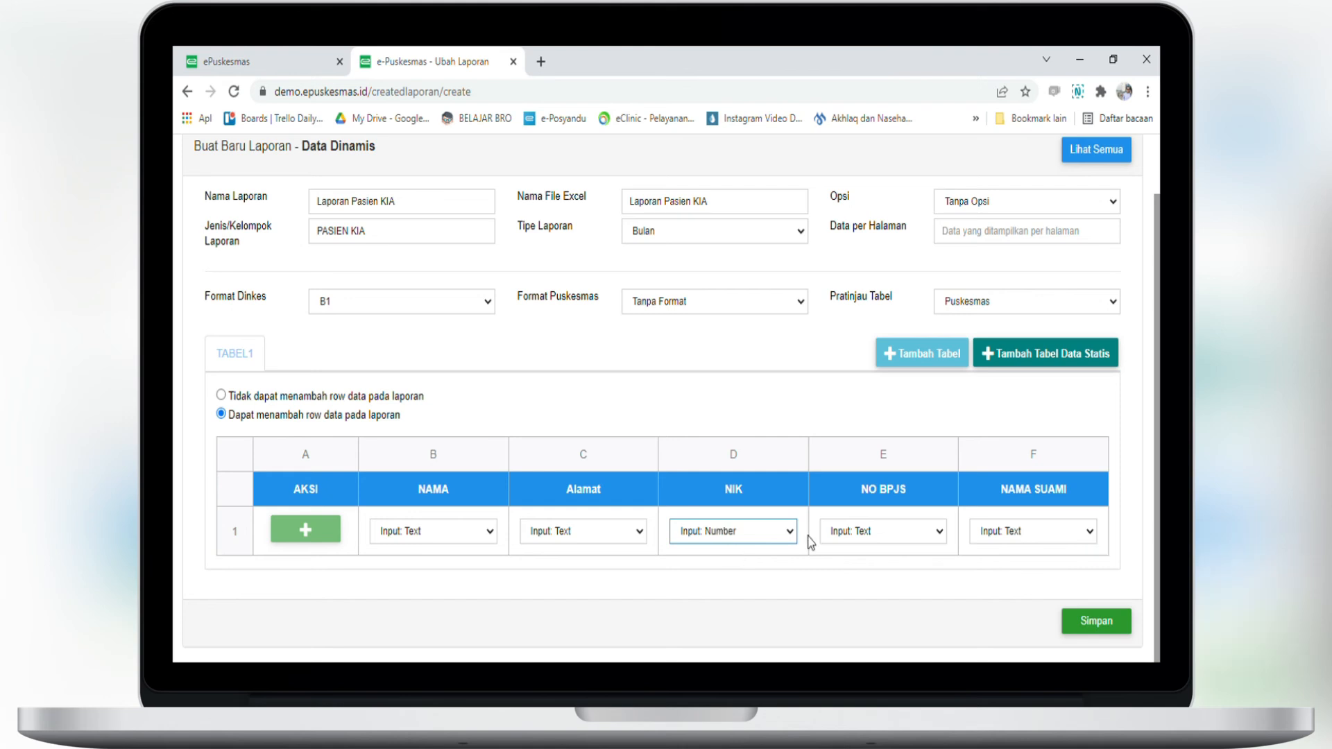
pyautogui.click(851, 534)
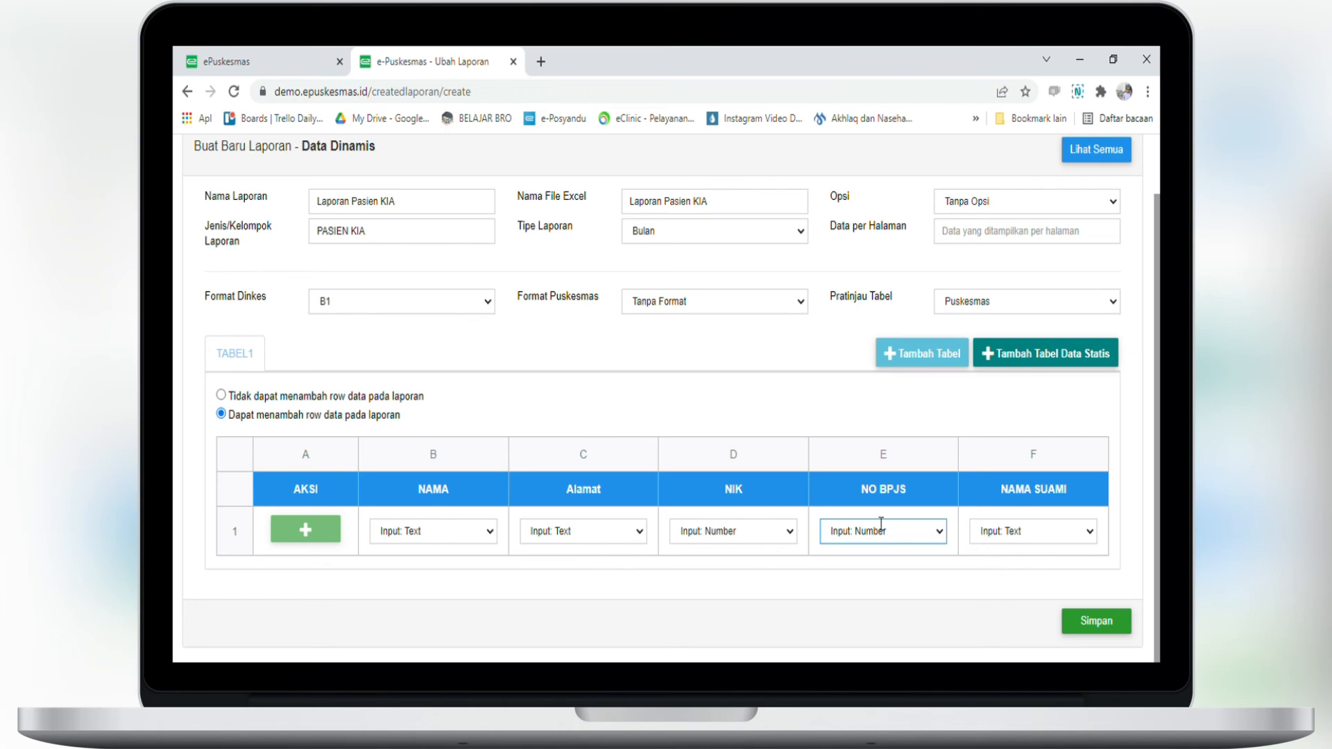
# Step: Save the new dynamic report format Laporan Pasien KIA
pyautogui.scroll(1, 749, 541)
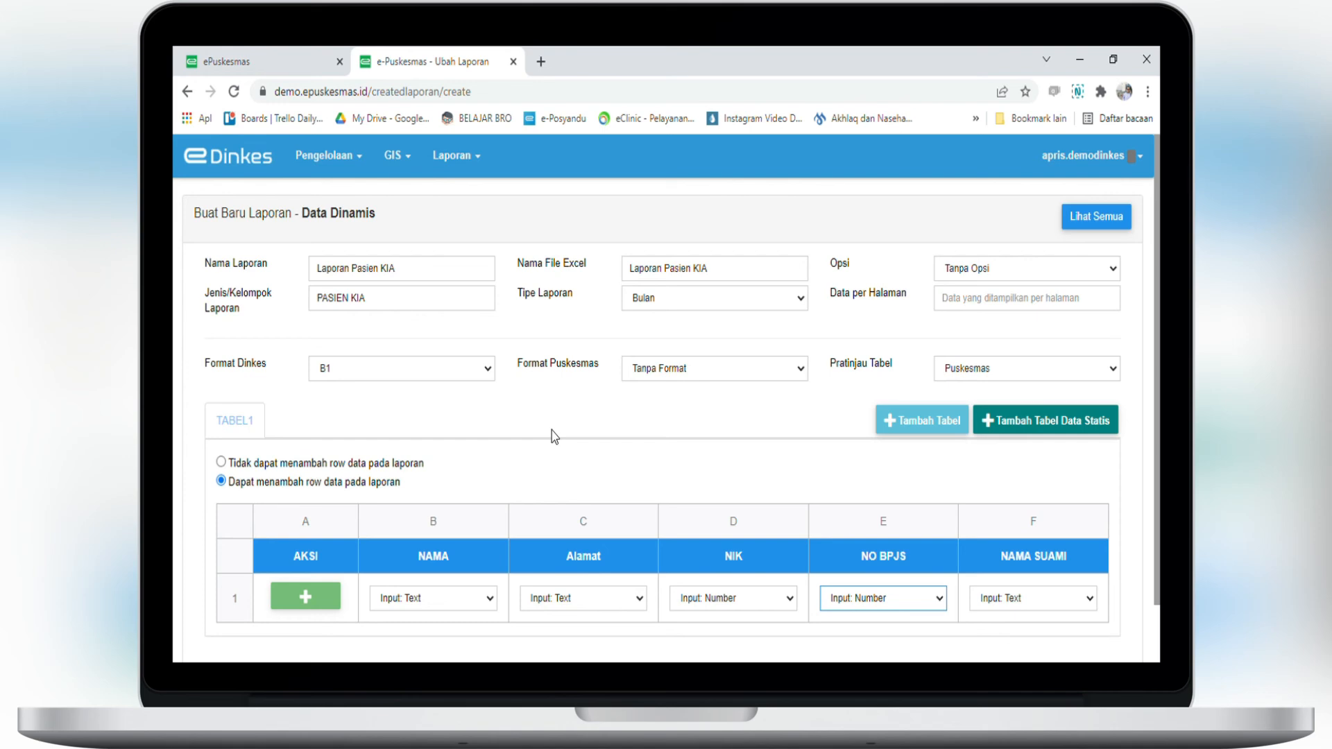
pyautogui.scroll(-1, 551, 431)
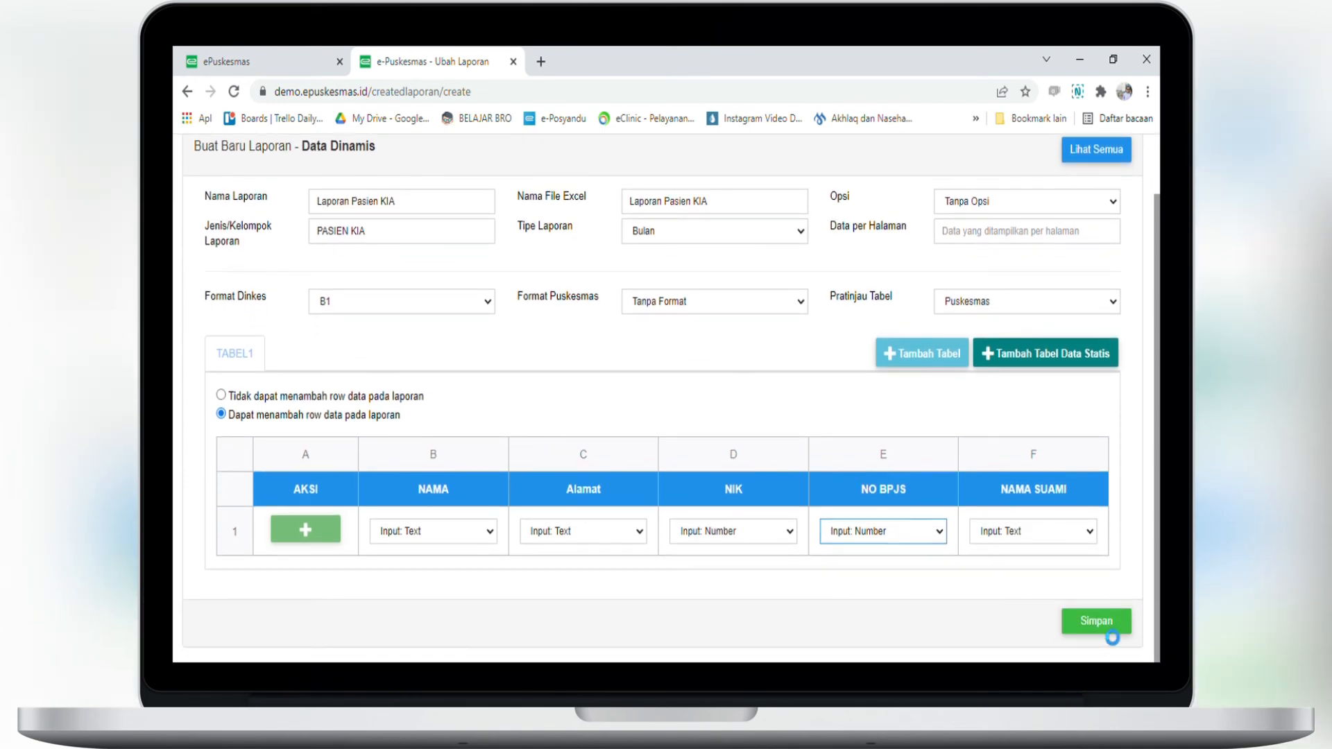
pyautogui.click(1101, 623)
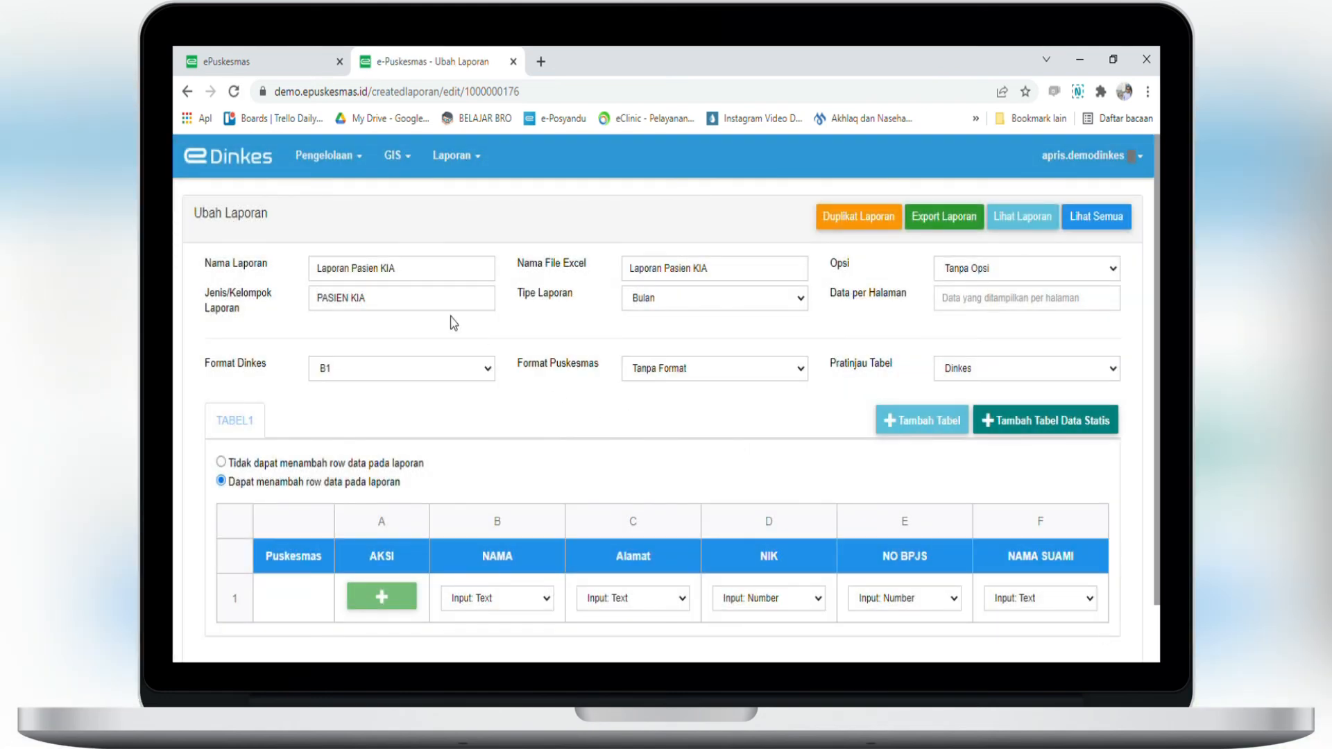
# Step: Copy the Excel file name "Laporan Pasien KIA" and open the list of all created reports
pyautogui.tripleClick(636, 274)
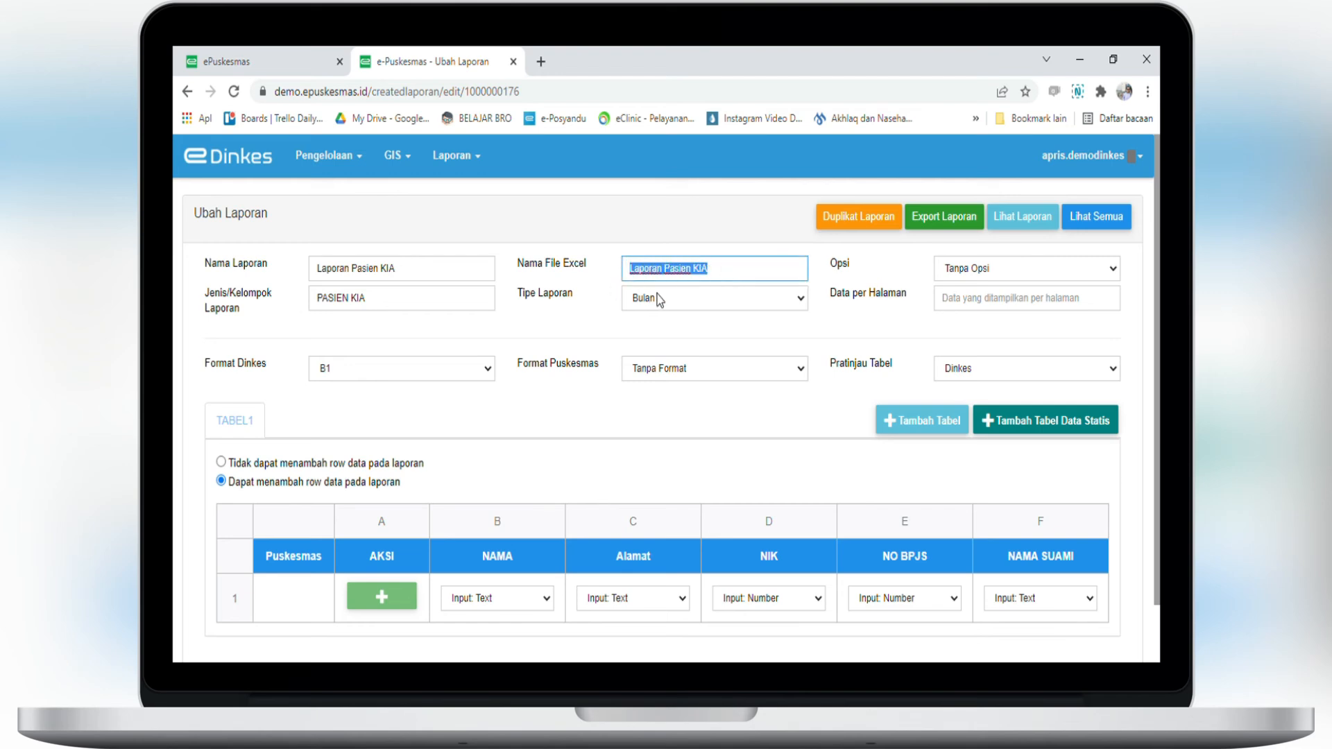
pyautogui.scroll(-2, 693, 455)
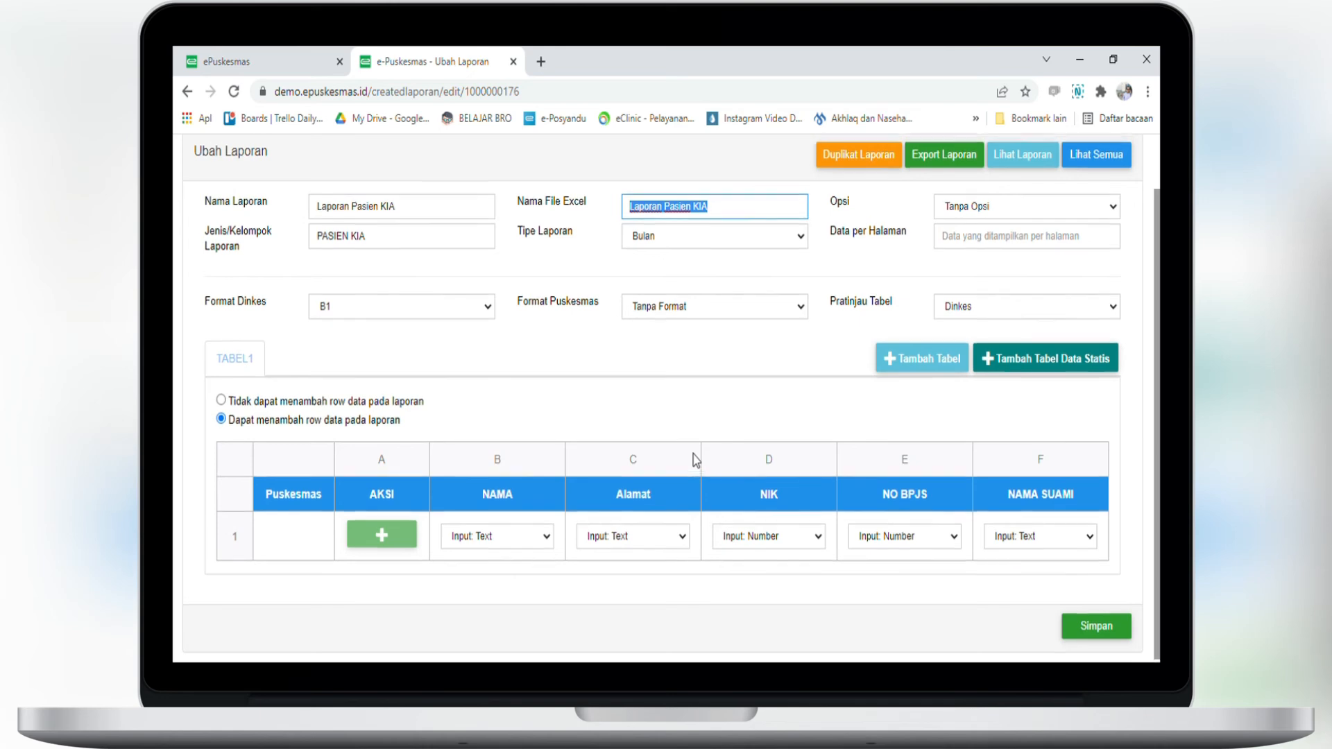
pyautogui.scroll(2, 694, 458)
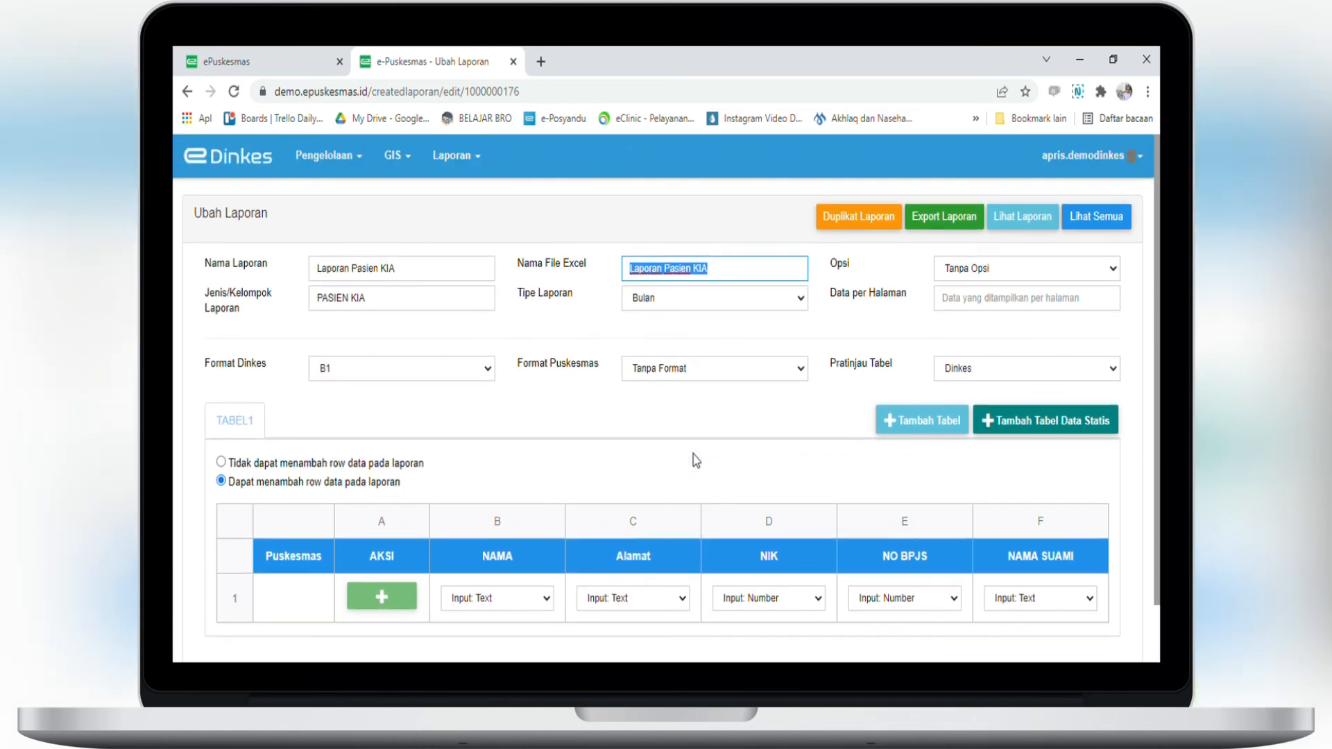
pyautogui.click(1087, 230)
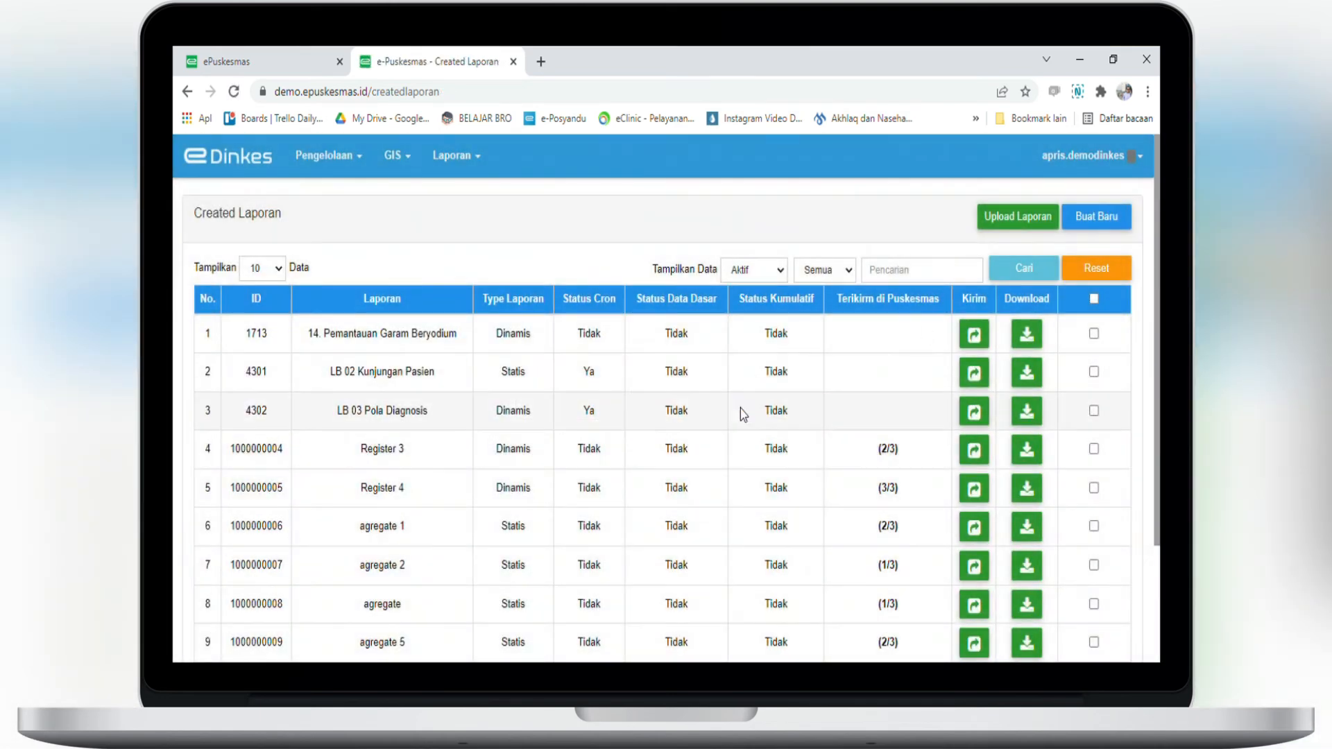
# Step: Search the created reports for "Laporan Pasien KIA"
pyautogui.scroll(-3, 711, 416)
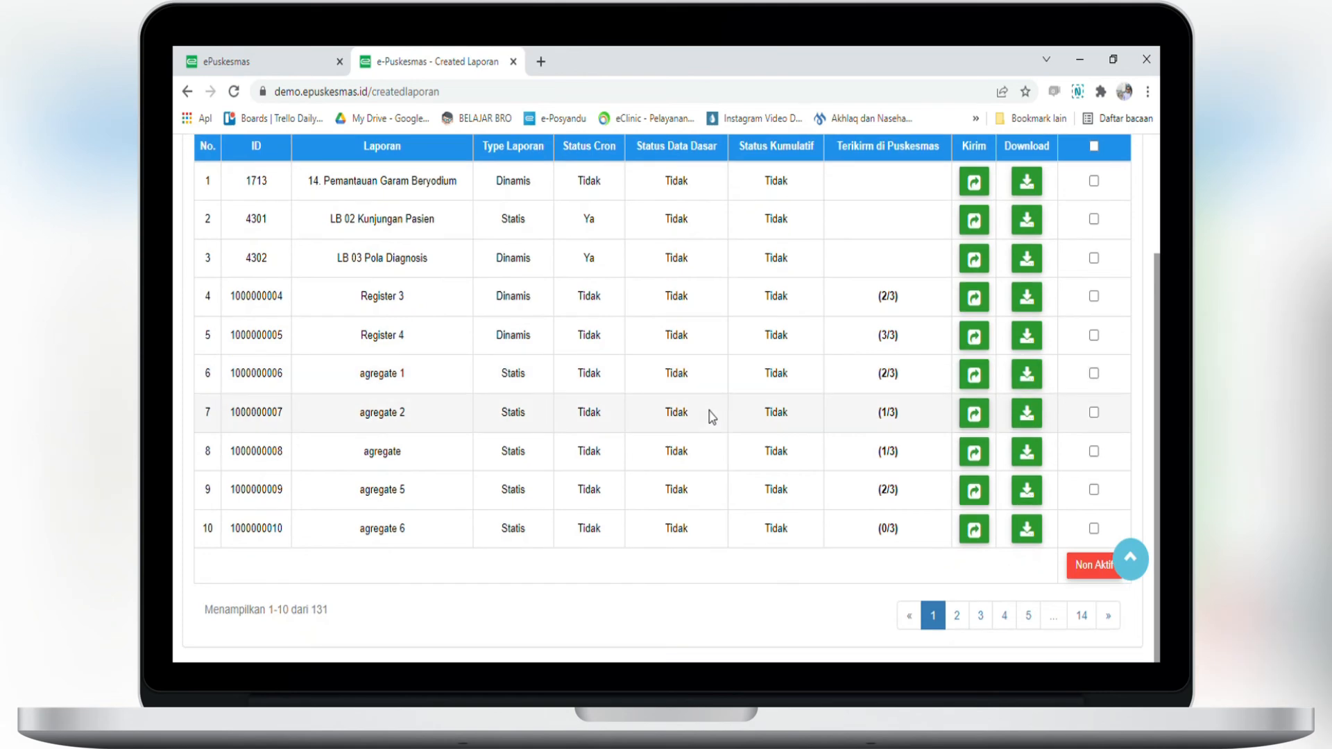
pyautogui.scroll(3, 711, 416)
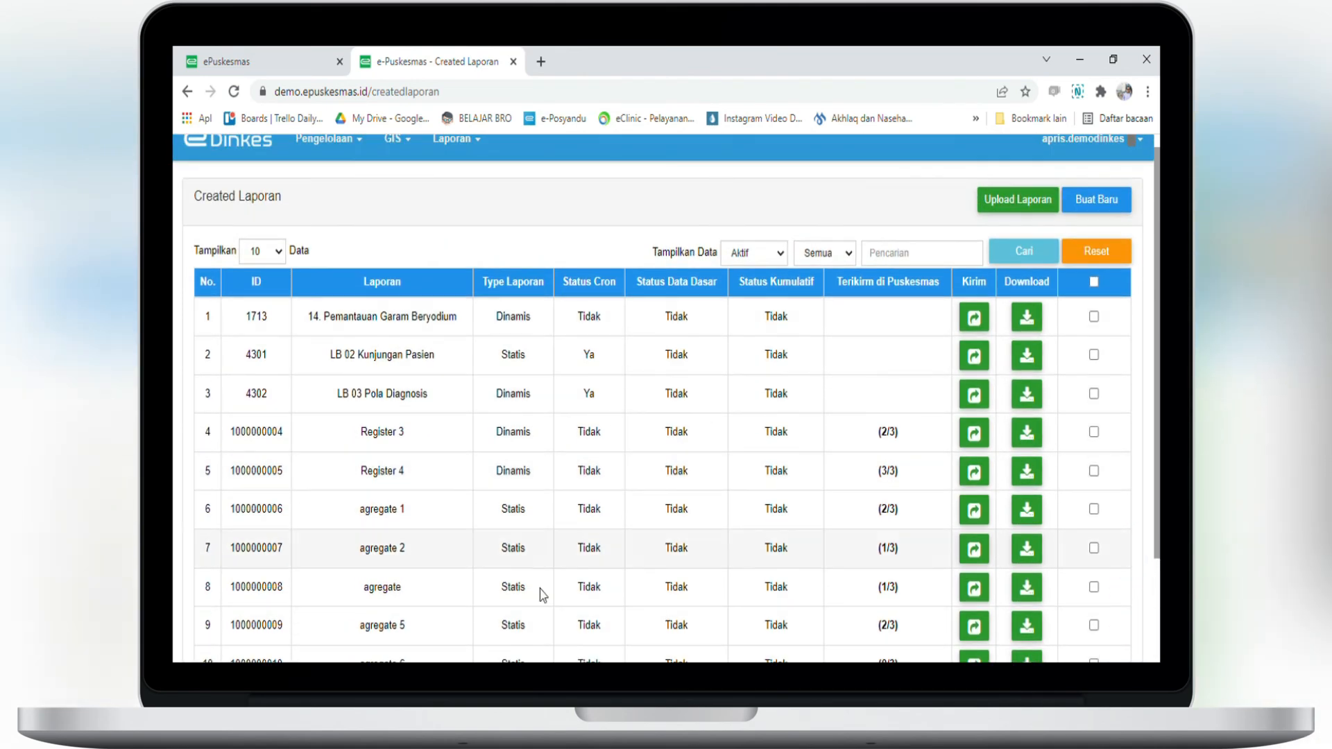
pyautogui.click(901, 255)
pyautogui.write('Laporan Pasien KIA')
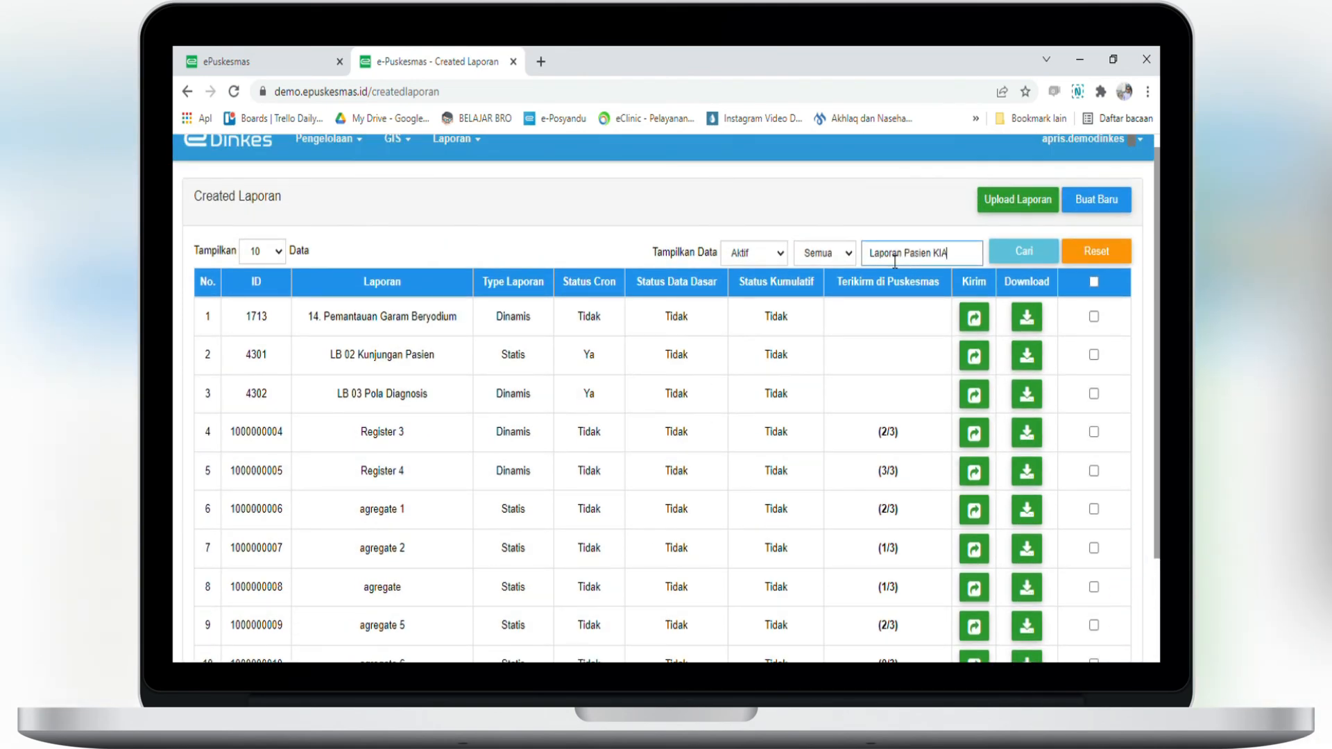
pyautogui.click(1020, 252)
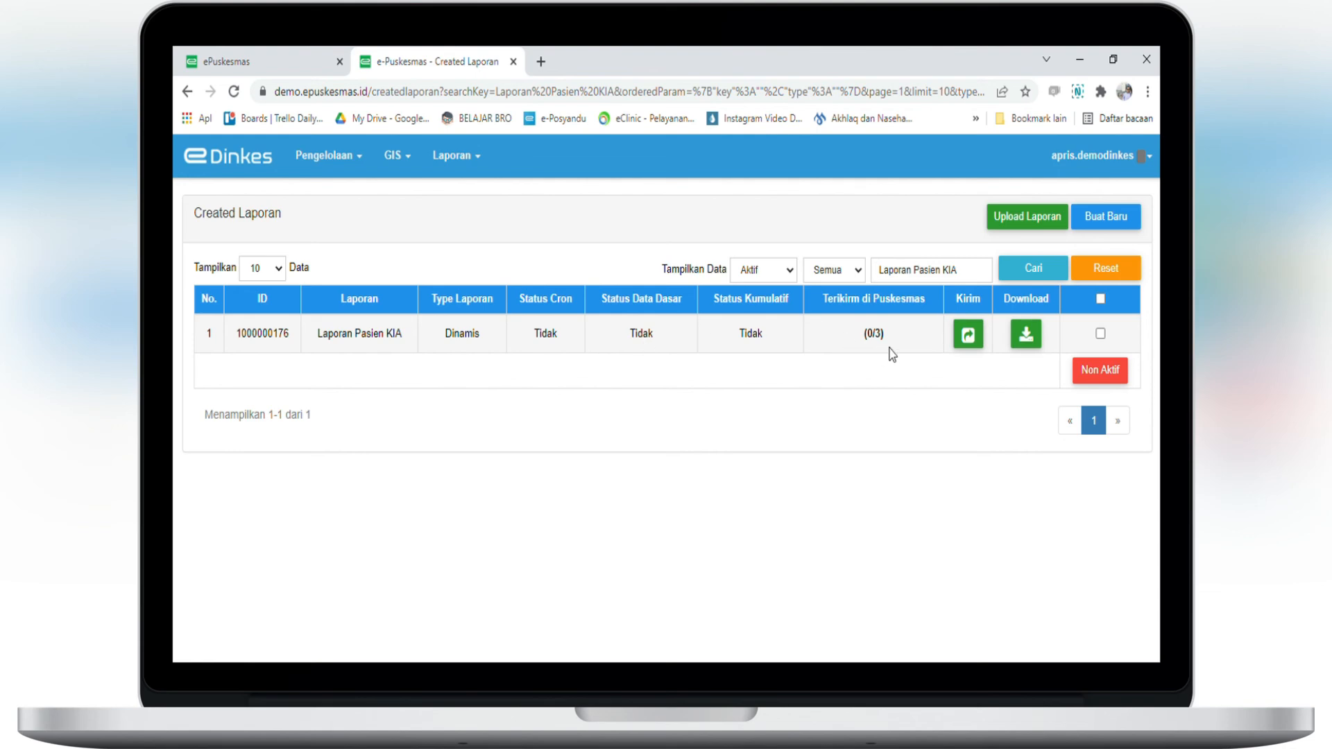
# Step: Send the Laporan Pasien KIA report format to PUSKESMAS1 only and close the sending dialog
pyautogui.click(970, 336)
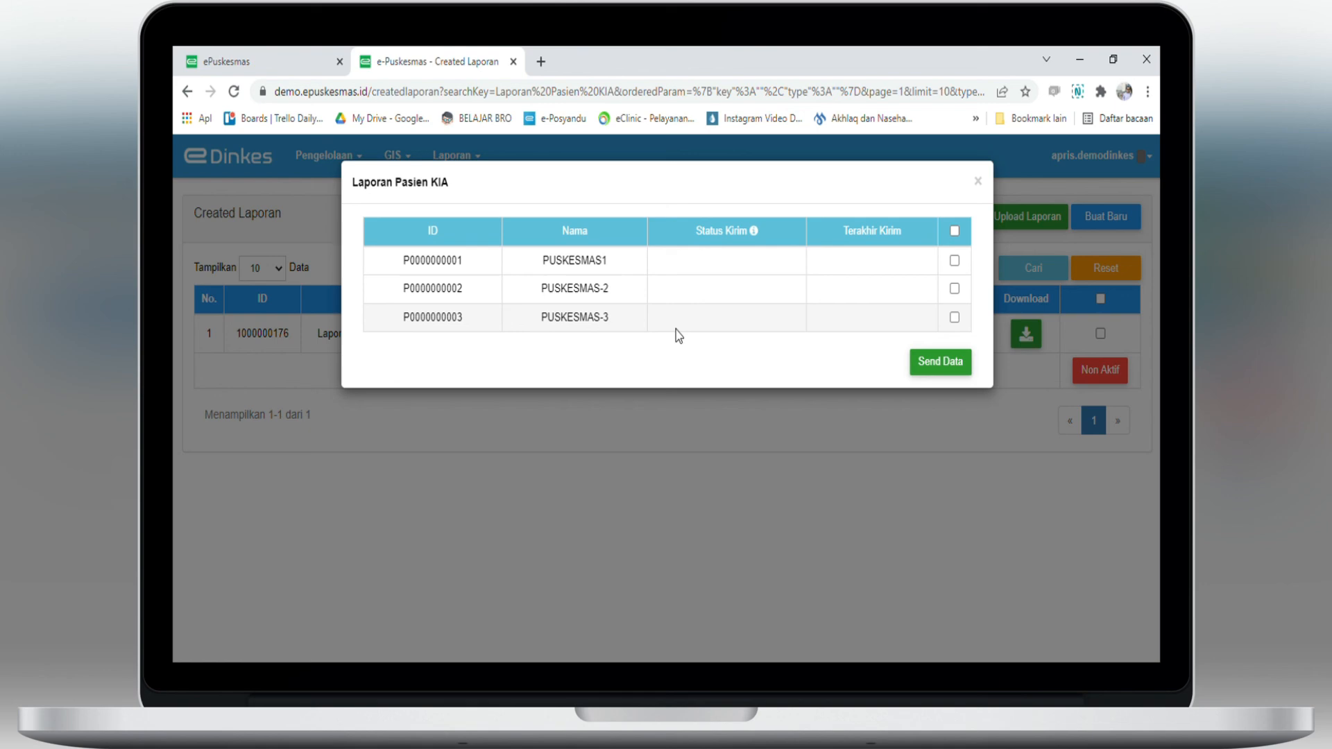
pyautogui.click(955, 260)
pyautogui.click(954, 289)
pyautogui.click(954, 288)
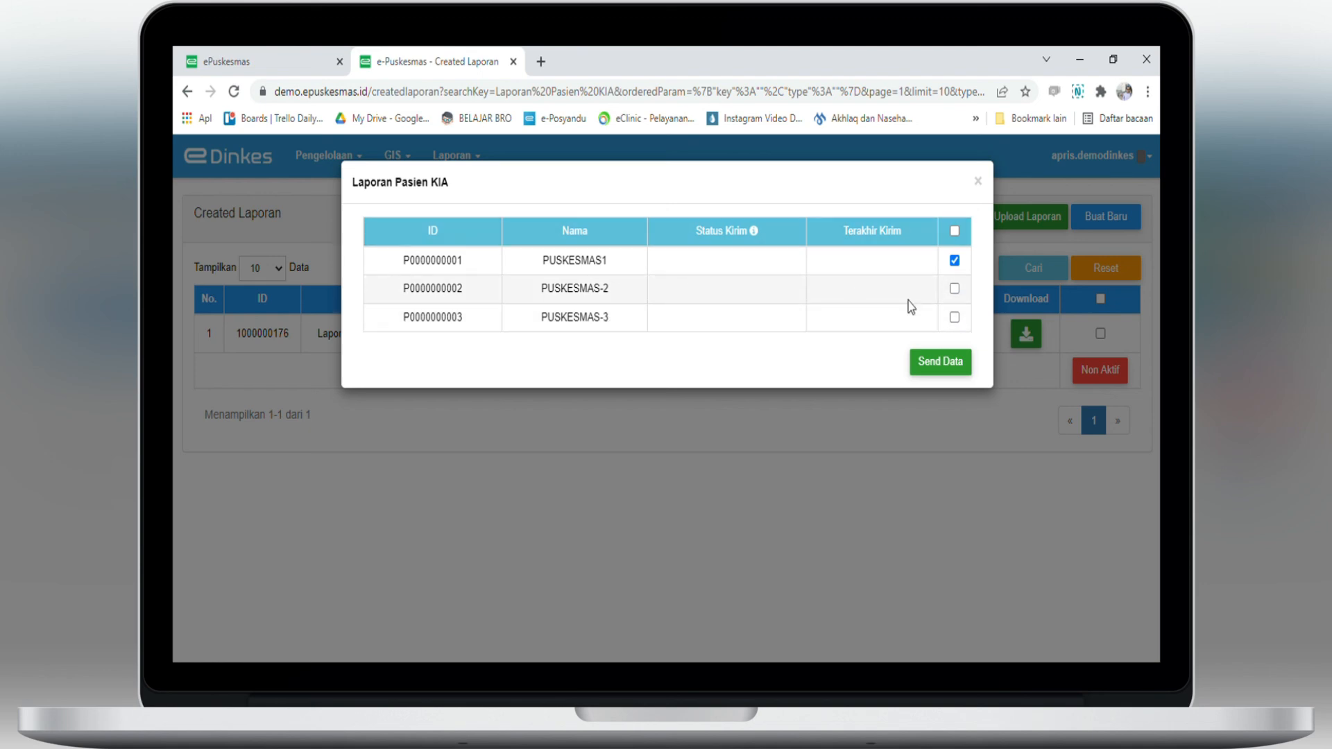
pyautogui.click(940, 365)
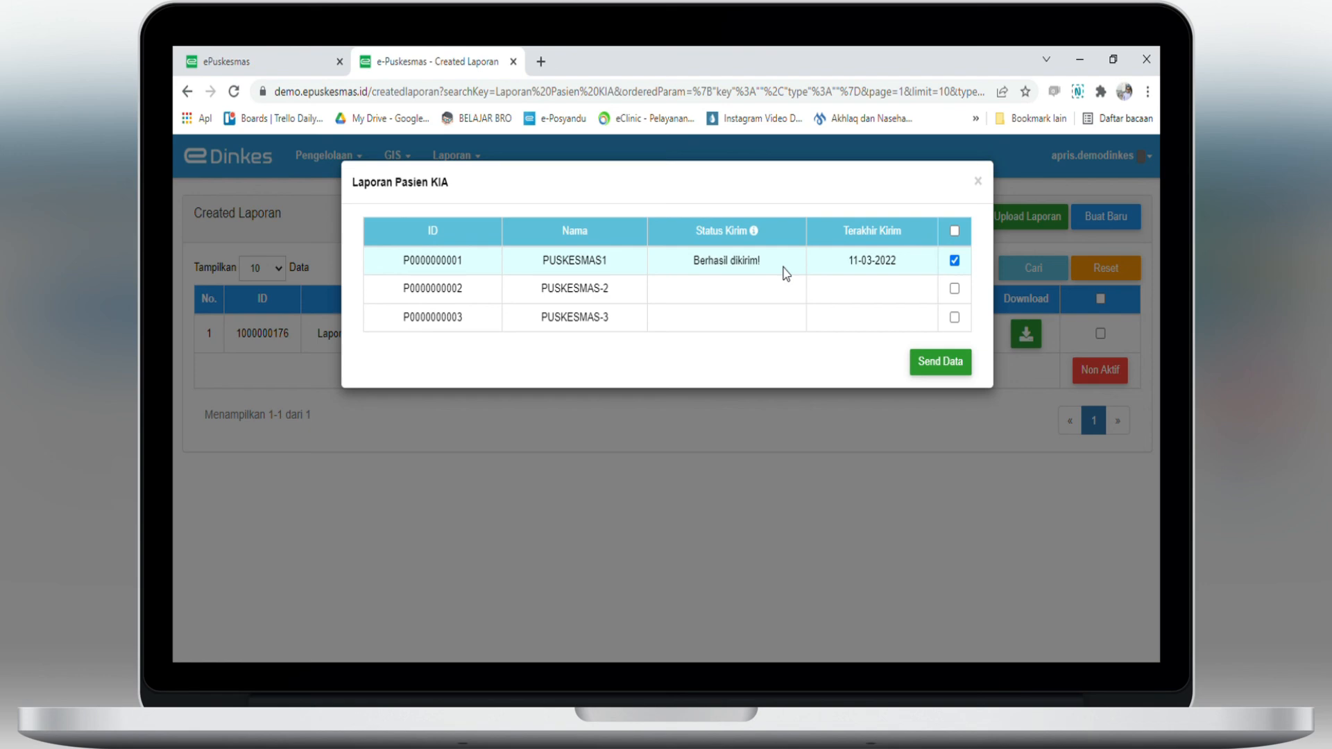
pyautogui.click(978, 182)
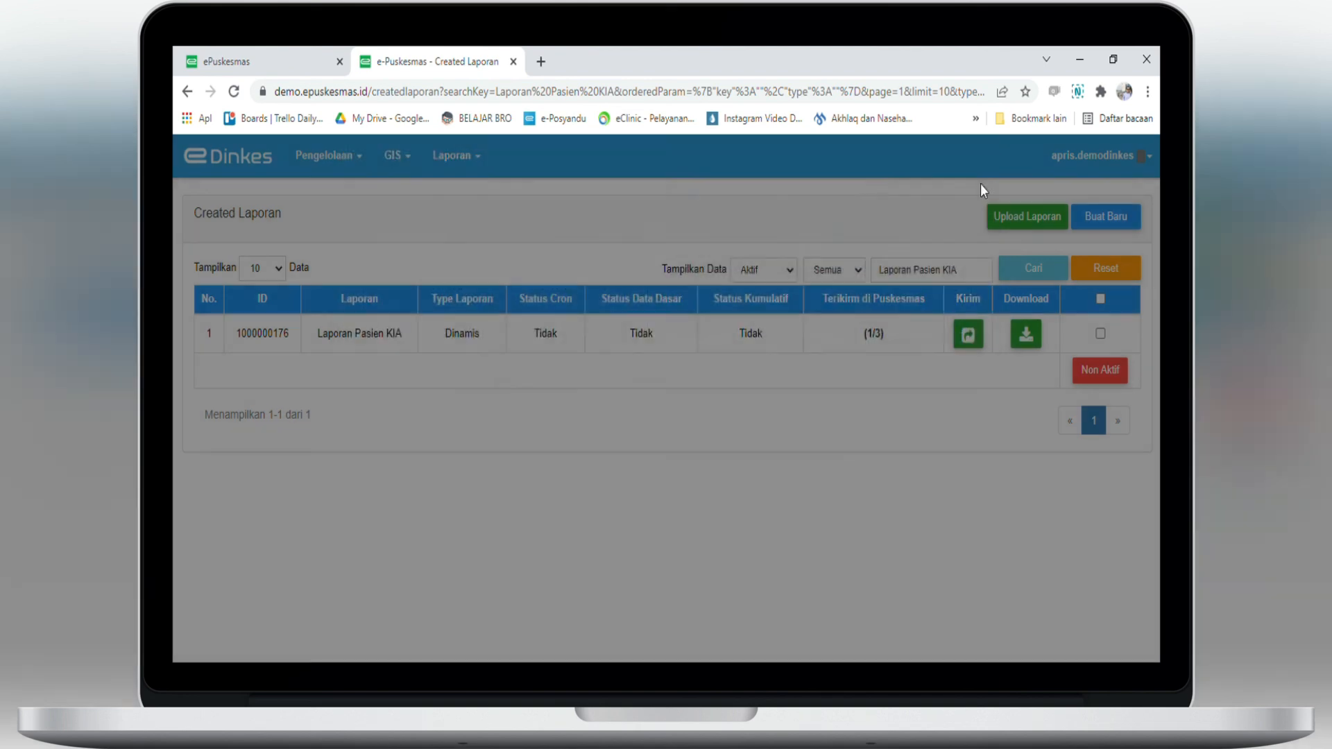